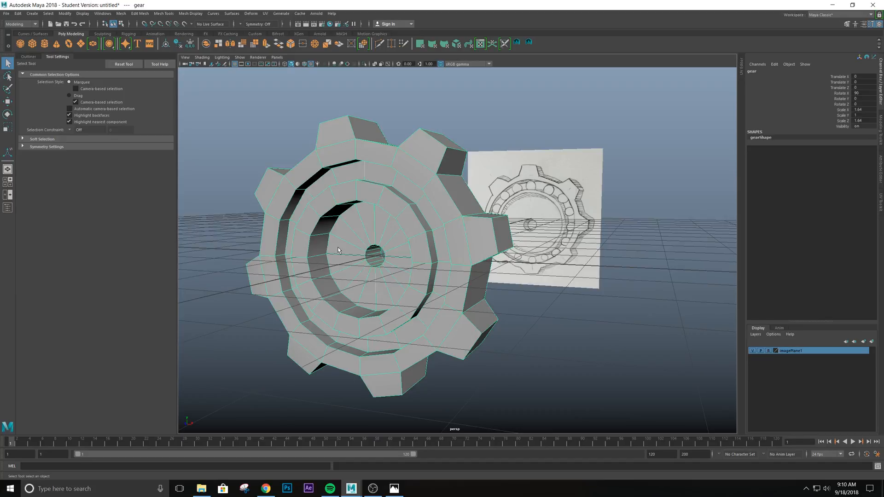
# - Create a polygon sphere at the gear's centre and scale it uniformly to about 0.118
pyautogui.keyDown('alt'); pyautogui.moveTo(400, 215); pyautogui.dragTo(408, 238); pyautogui.keyUp('alt')
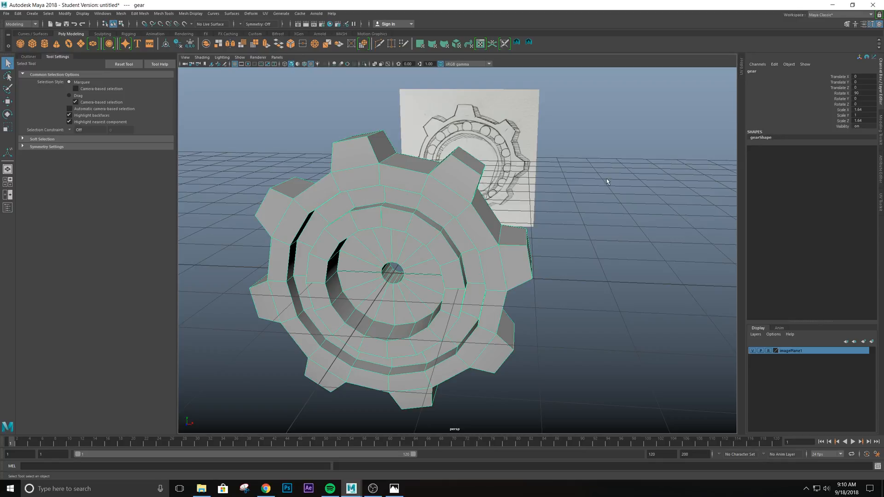
pyautogui.moveTo(607, 182)
pyautogui.keyDown('alt'); pyautogui.mouseDown()
pyautogui.moveTo(438, 249)
pyautogui.moveTo(409, 271)
pyautogui.moveTo(447, 230)
pyautogui.moveTo(566, 240)
pyautogui.mouseUp(); pyautogui.keyUp('alt')
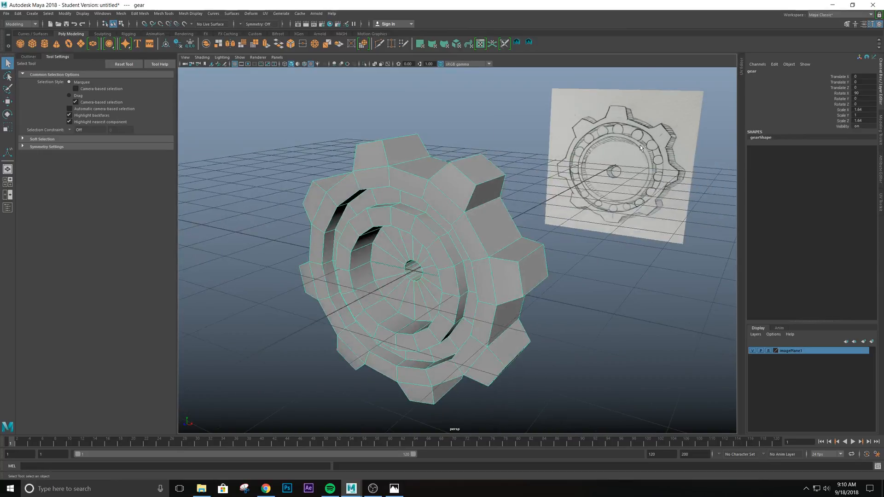
pyautogui.click(21, 43)
pyautogui.press('r')
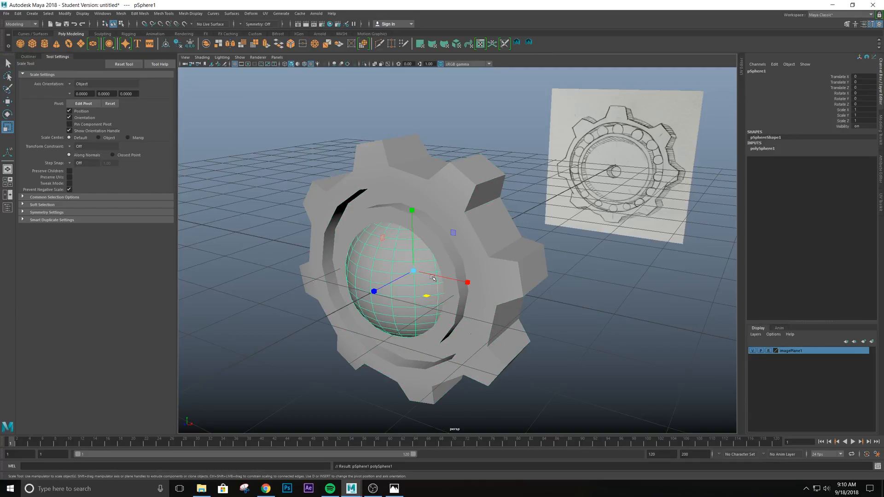
pyautogui.moveTo(414, 272); pyautogui.dragTo(308, 271)
# - Show wireframe on shaded in the front view and raise the sphere to about 1.264 in Translate Y
pyautogui.press('space')
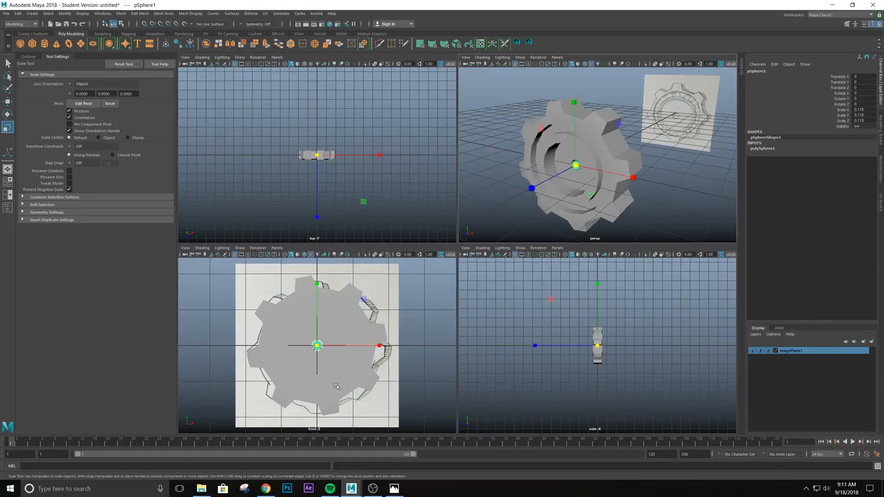
pyautogui.press('space')
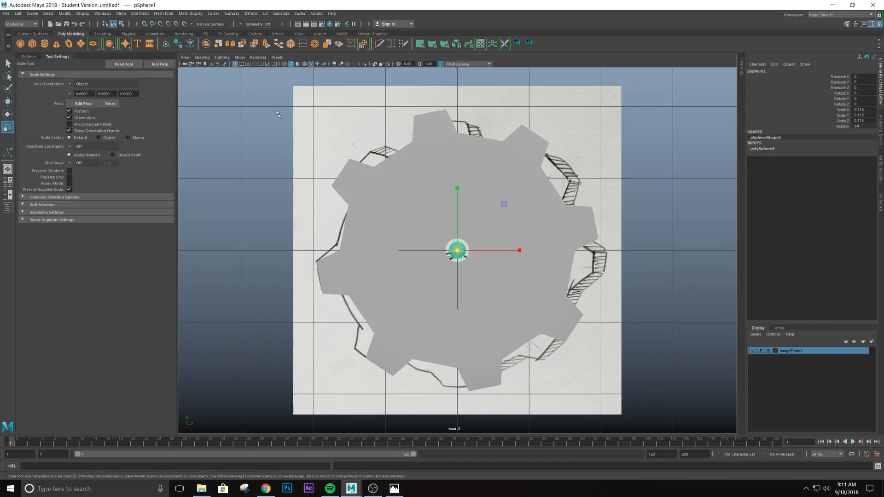
pyautogui.click(304, 65)
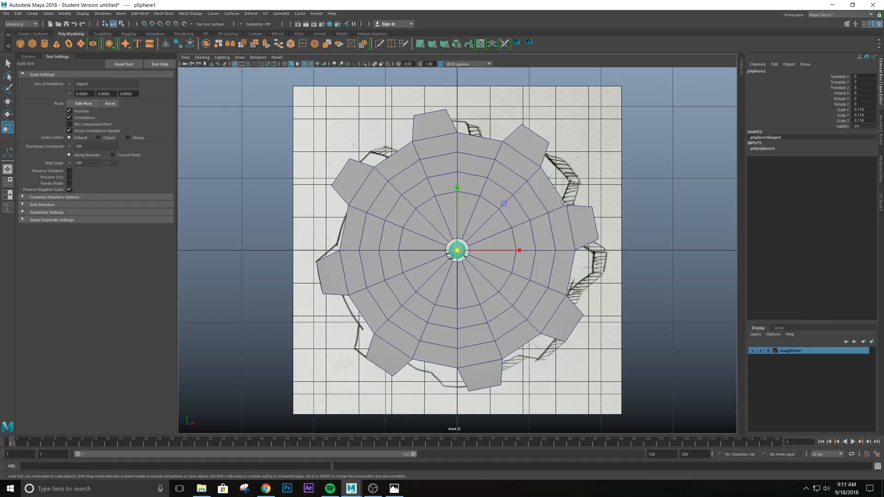
pyautogui.press('w')
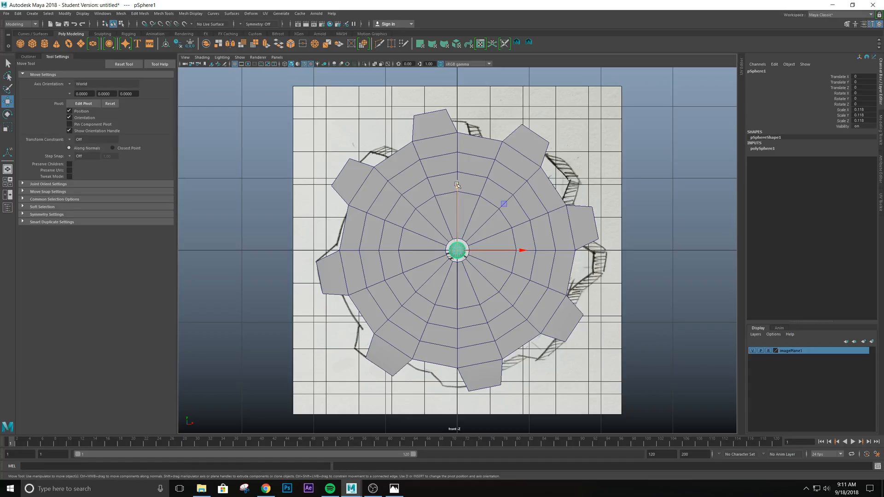
pyautogui.moveTo(462, 188); pyautogui.dragTo(468, 94)
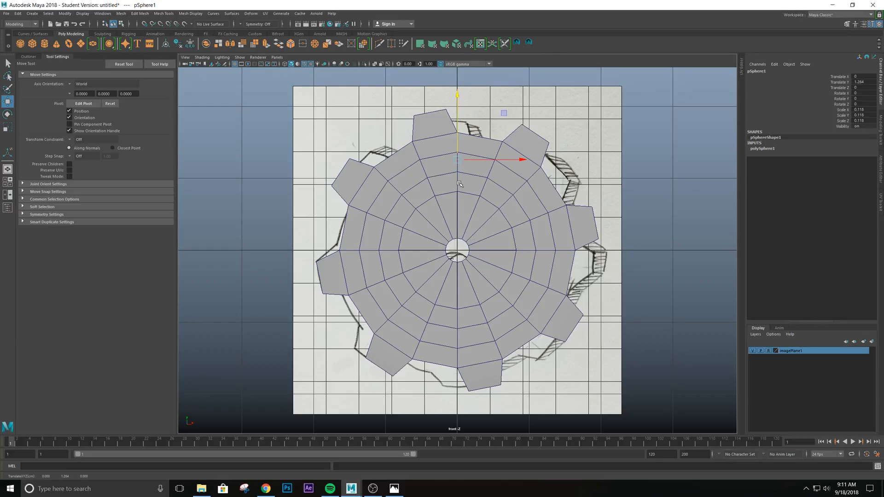
# - Move the sphere forward to the gear's front face, at about 0.497 in Translate Z
pyautogui.press('space')
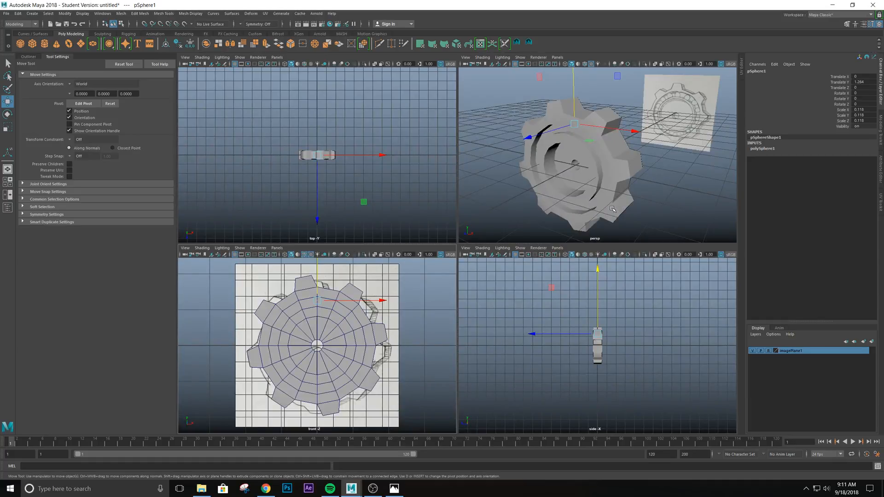
pyautogui.scroll(-2, 612, 209)
pyautogui.scroll(5, 590, 344)
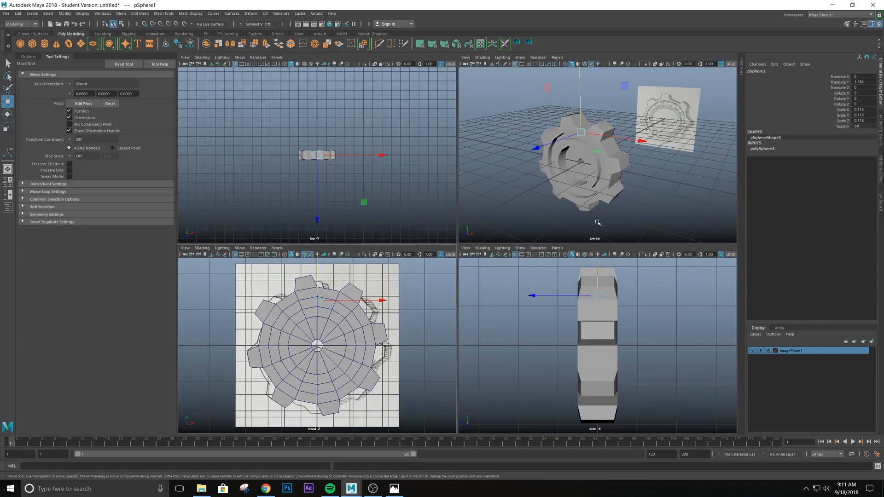
pyautogui.scroll(-5, 606, 156)
pyautogui.scroll(7, 606, 155)
pyautogui.keyDown('alt'); pyautogui.moveTo(598, 154); pyautogui.dragTo(615, 195, button='middle'); pyautogui.keyUp('alt')
pyautogui.keyDown('alt'); pyautogui.moveTo(609, 194); pyautogui.dragTo(604, 154); pyautogui.keyUp('alt')
pyautogui.scroll(-7, 604, 154)
pyautogui.scroll(-6, 331, 311)
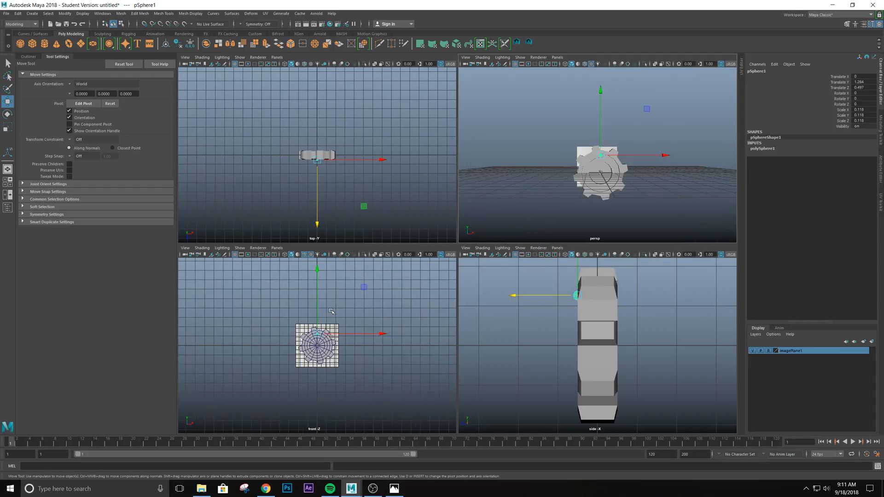
# - Lower the sphere slightly in the front view to 1.23 in Translate Y, centring it on the groove
pyautogui.scroll(8, 331, 311)
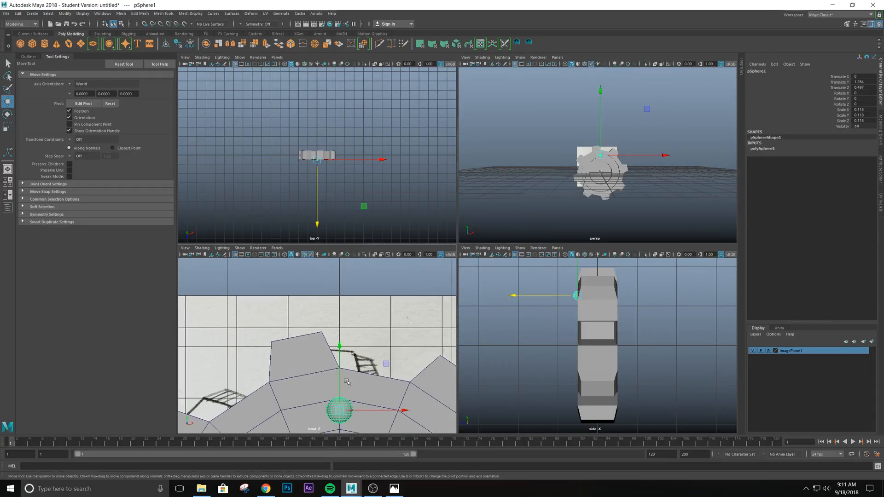
pyautogui.keyDown('alt'); pyautogui.moveTo(347, 382); pyautogui.dragTo(350, 329, button='middle'); pyautogui.keyUp('alt')
pyautogui.moveTo(343, 294); pyautogui.dragTo(342, 293)
# - Show wireframe on shaded in the perspective view and push the sphere back into the gear's outer groove, to about 0.397 in Translate Z
pyautogui.scroll(8, 579, 184)
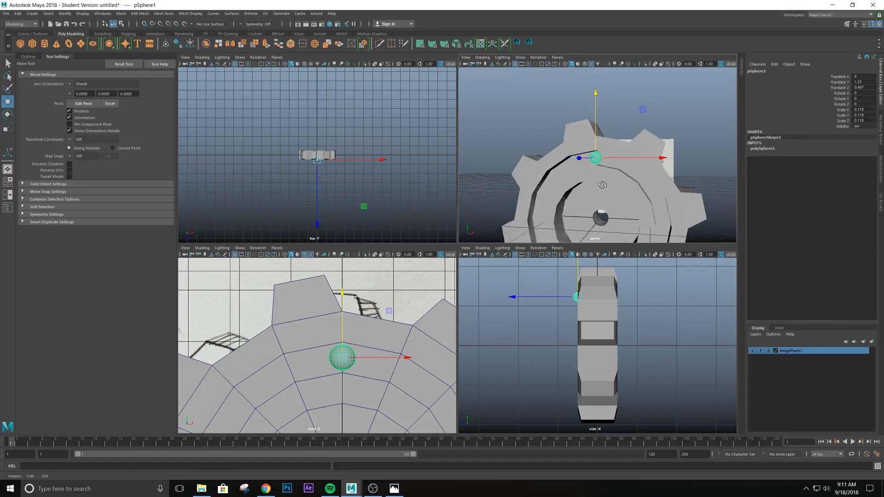
pyautogui.scroll(5, 580, 184)
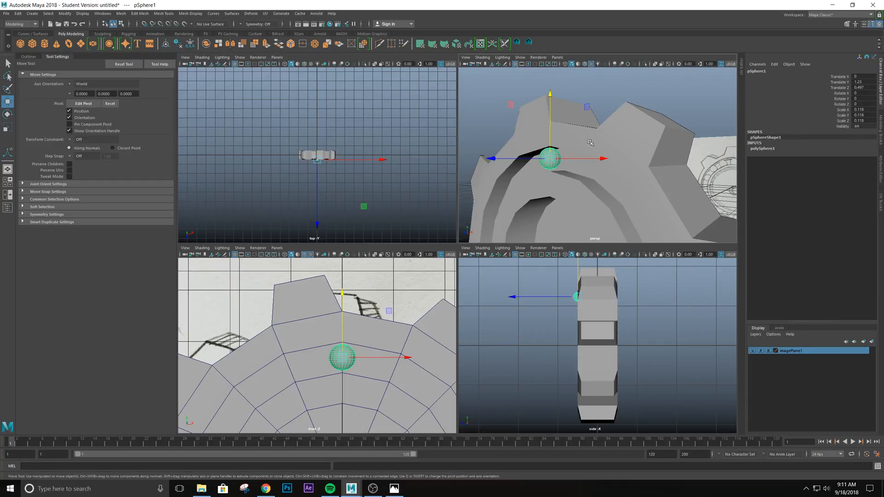
pyautogui.press('space')
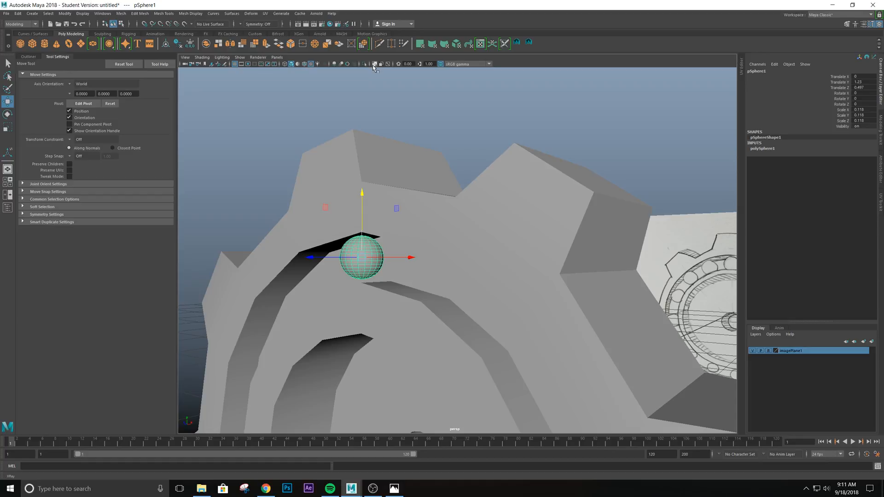
pyautogui.click(305, 66)
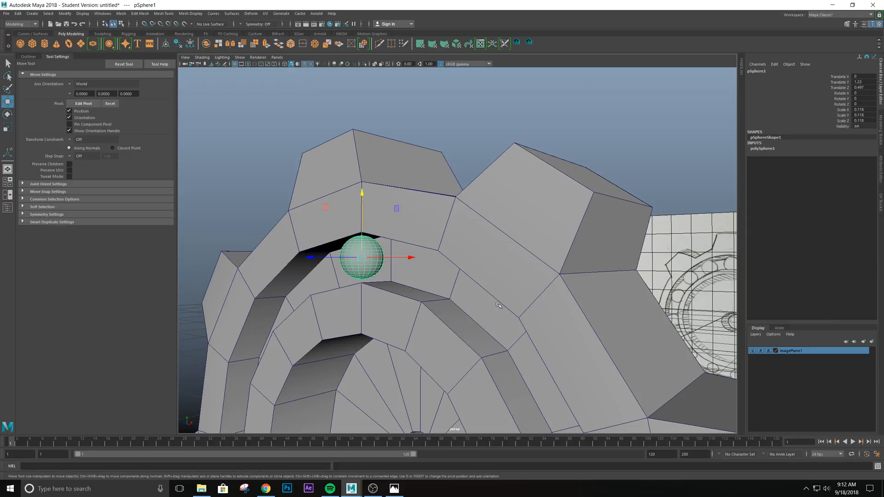
pyautogui.moveTo(470, 291)
pyautogui.keyDown('alt'); pyautogui.mouseDown()
pyautogui.moveTo(367, 253)
pyautogui.moveTo(322, 260)
pyautogui.mouseUp(); pyautogui.keyUp('alt')
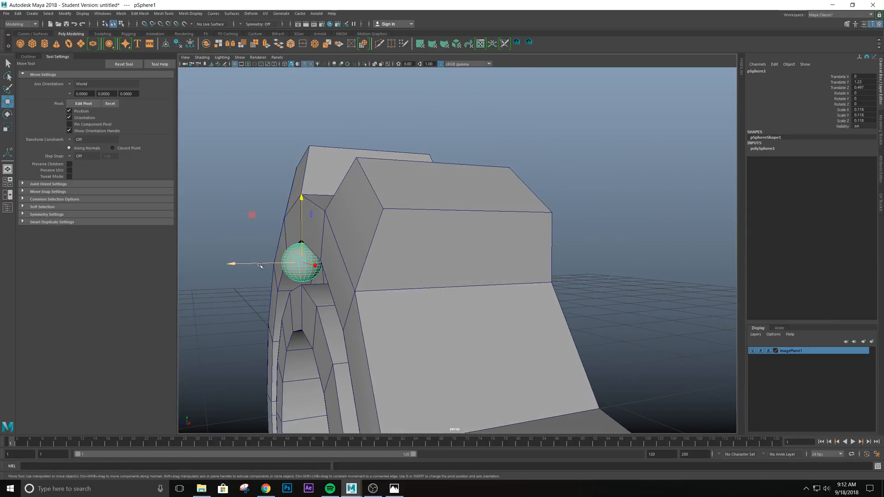
pyautogui.moveTo(260, 265); pyautogui.dragTo(378, 262)
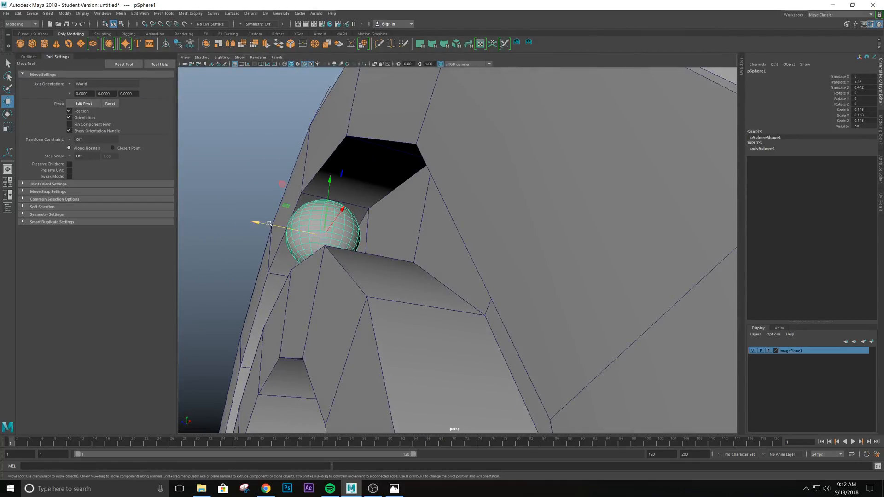
pyautogui.moveTo(269, 225); pyautogui.dragTo(355, 205)
# - Examine the sphere's fit in the gear's outer groove from several angles and compare it with the reference sketch
pyautogui.scroll(-6, 488, 265)
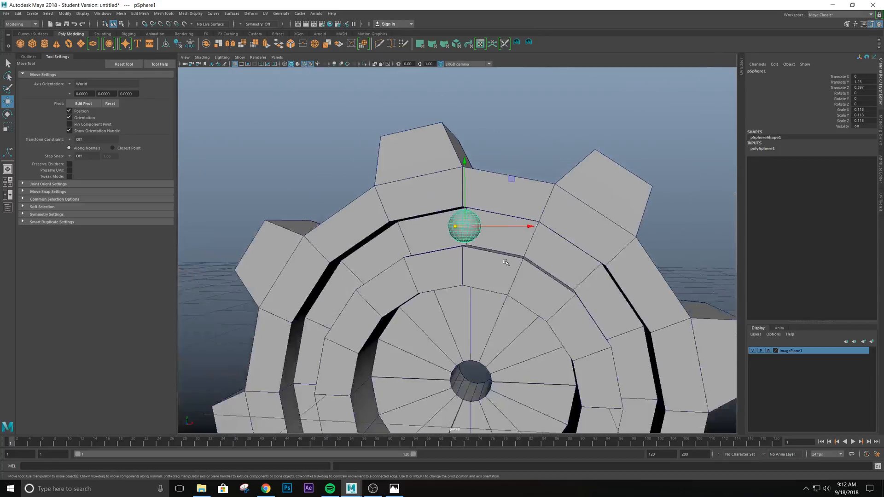
pyautogui.keyDown('alt'); pyautogui.moveTo(519, 293); pyautogui.dragTo(510, 229); pyautogui.keyUp('alt')
pyautogui.keyDown('alt'); pyautogui.moveTo(492, 267); pyautogui.dragTo(523, 296); pyautogui.keyUp('alt')
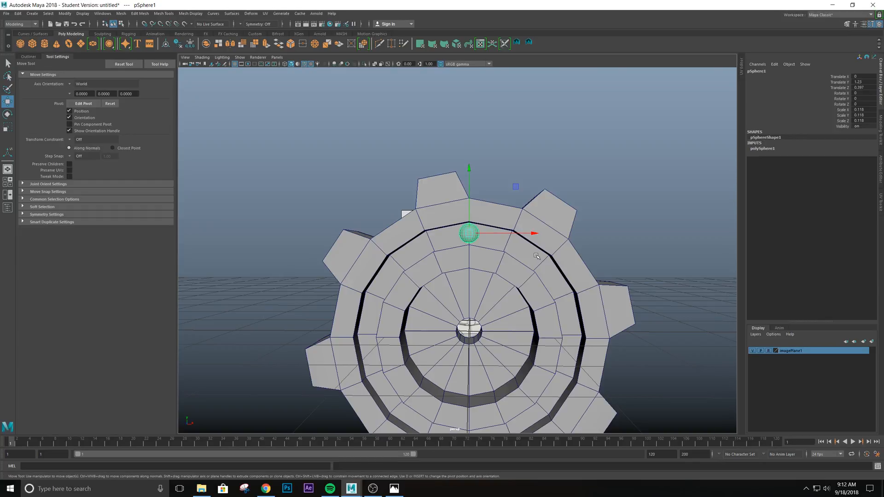
pyautogui.scroll(-3, 461, 189)
pyautogui.scroll(5, 501, 300)
pyautogui.moveTo(502, 300)
pyautogui.keyDown('alt'); pyautogui.mouseDown()
pyautogui.moveTo(489, 266)
pyautogui.moveTo(434, 240)
pyautogui.moveTo(409, 249)
pyautogui.moveTo(430, 261)
pyautogui.mouseUp(); pyautogui.keyUp('alt')
pyautogui.scroll(2, 408, 249)
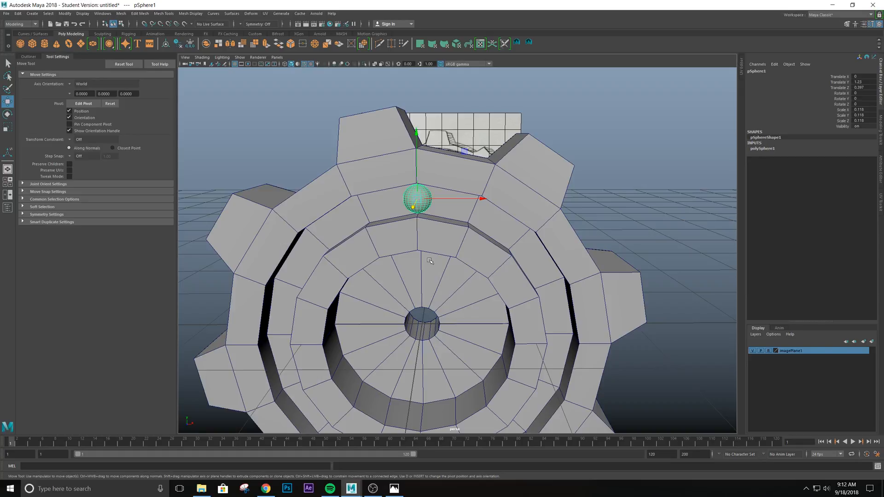
pyautogui.scroll(-3, 468, 315)
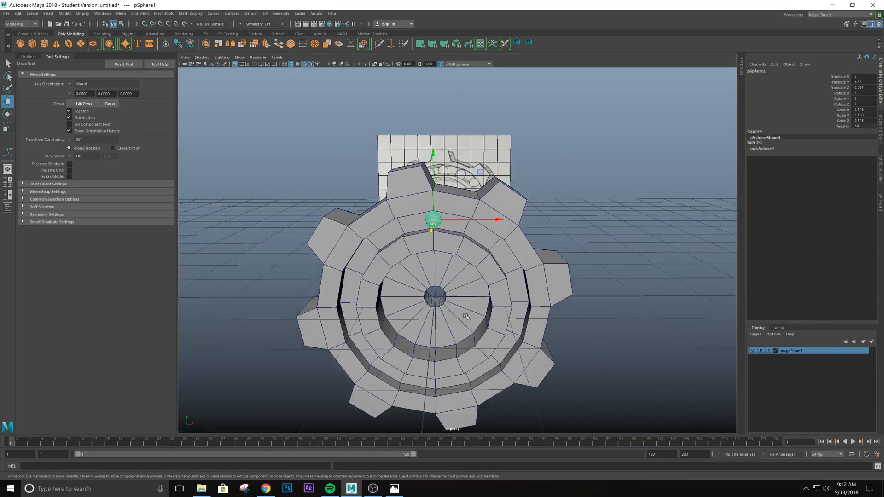
pyautogui.scroll(5, 467, 315)
pyautogui.keyDown('alt'); pyautogui.moveTo(471, 302); pyautogui.dragTo(455, 294); pyautogui.keyUp('alt')
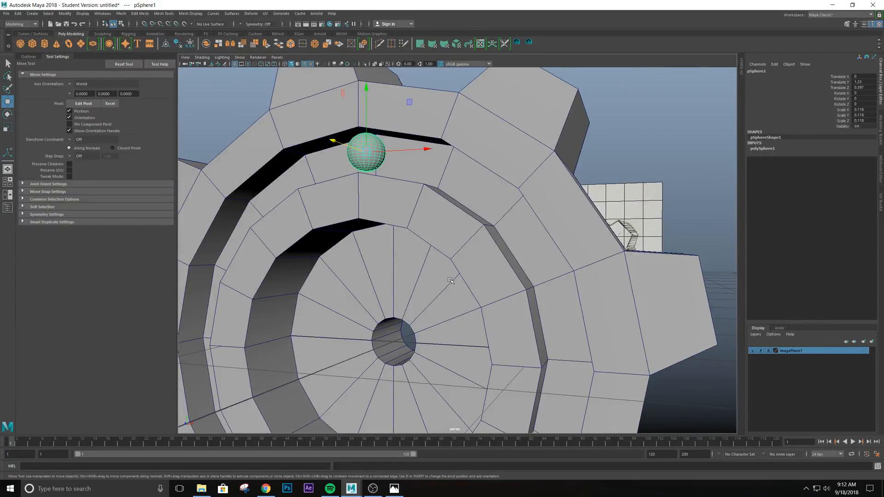
pyautogui.keyDown('alt'); pyautogui.moveTo(521, 282); pyautogui.dragTo(498, 279); pyautogui.keyUp('alt')
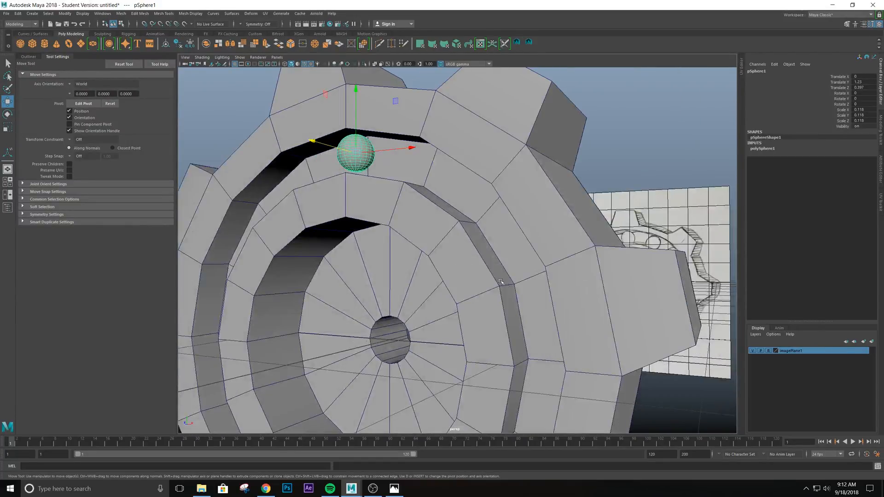
# - Show the Outliner and rename the sphere to sph1
pyautogui.click(28, 57)
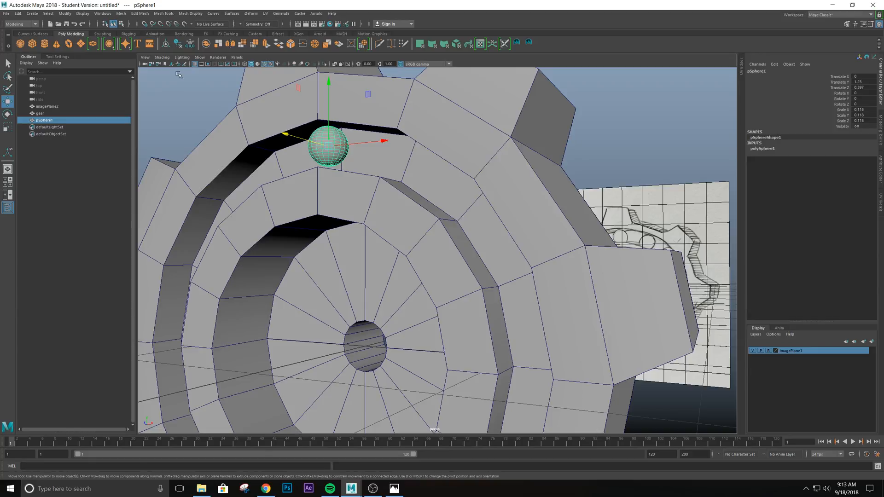
pyautogui.click(103, 14)
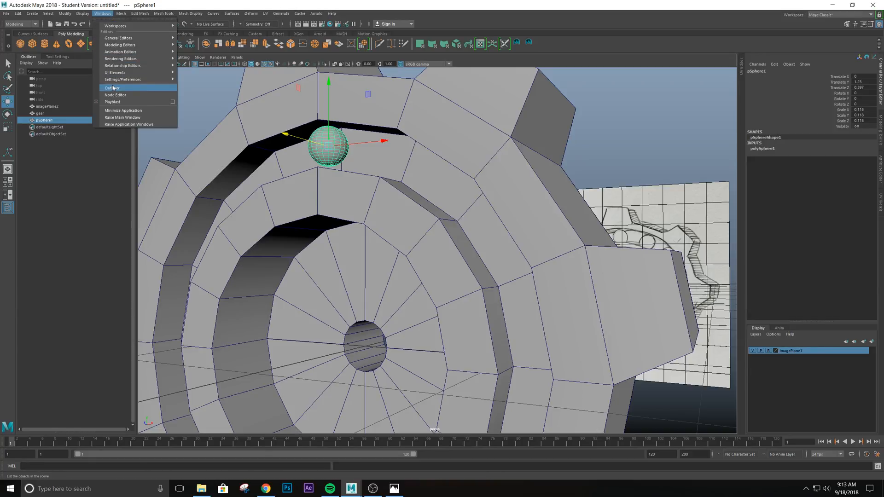
pyautogui.click(35, 141)
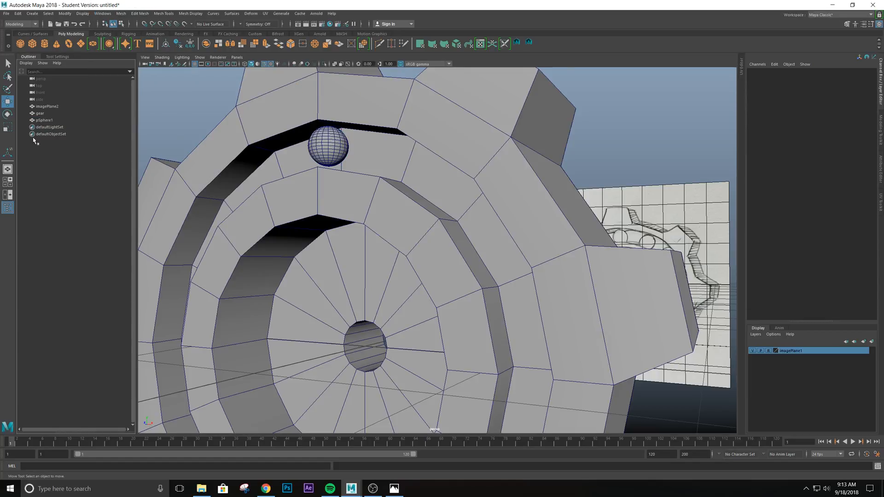
pyautogui.click(311, 147)
pyautogui.scroll(5, 396, 279)
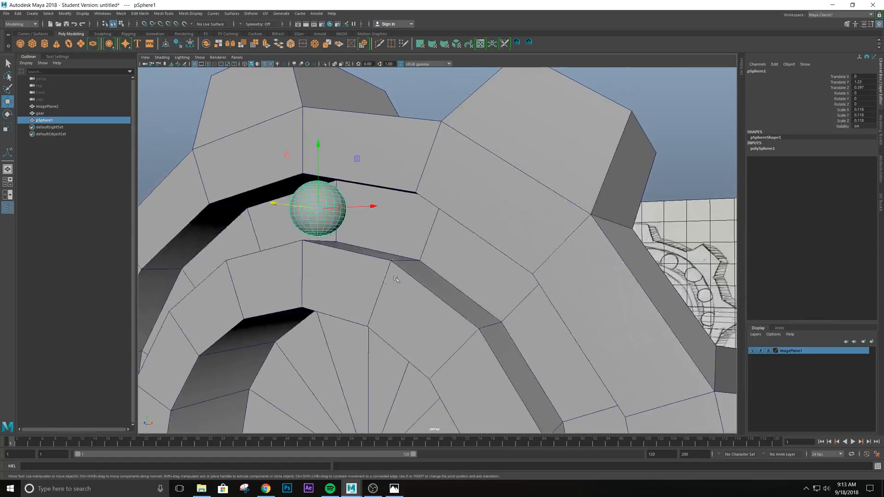
pyautogui.keyDown('alt'); pyautogui.moveTo(396, 279); pyautogui.dragTo(415, 251); pyautogui.keyUp('alt')
pyautogui.scroll(4, 415, 261)
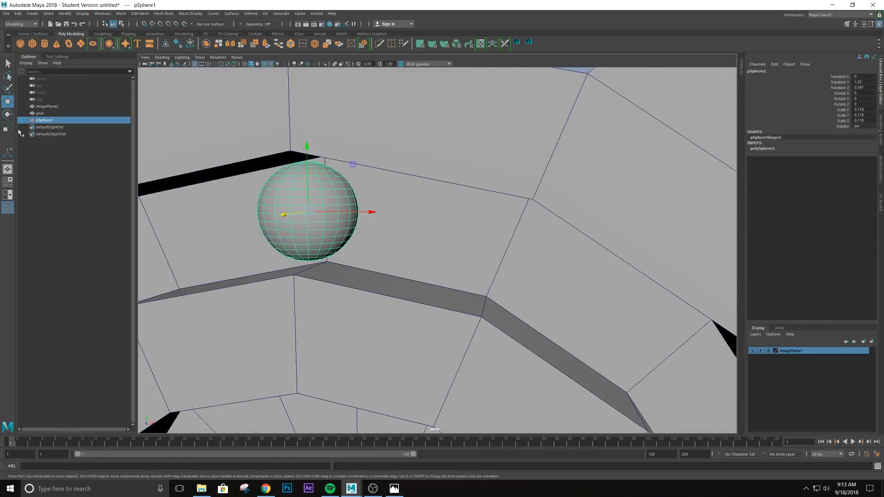
pyautogui.doubleClick(43, 121)
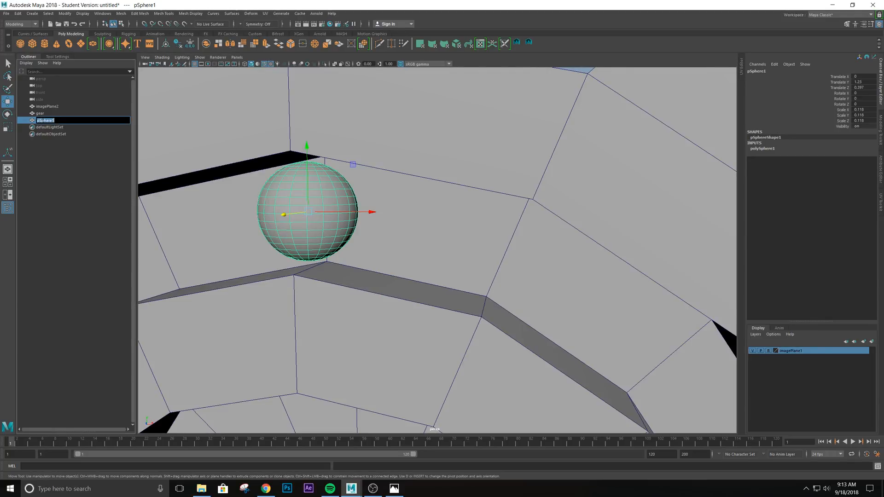
pyautogui.write('sph1')
pyautogui.press('Return')
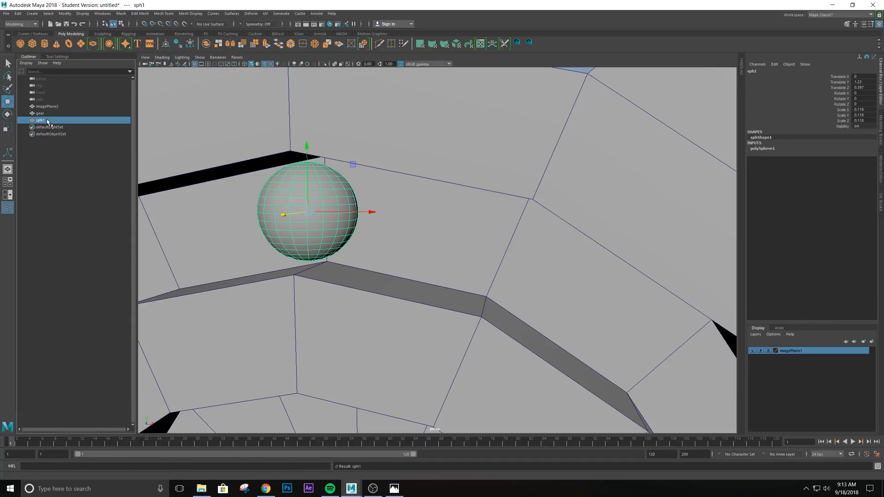
pyautogui.keyDown('alt'); pyautogui.moveTo(396, 248); pyautogui.dragTo(424, 256); pyautogui.keyUp('alt')
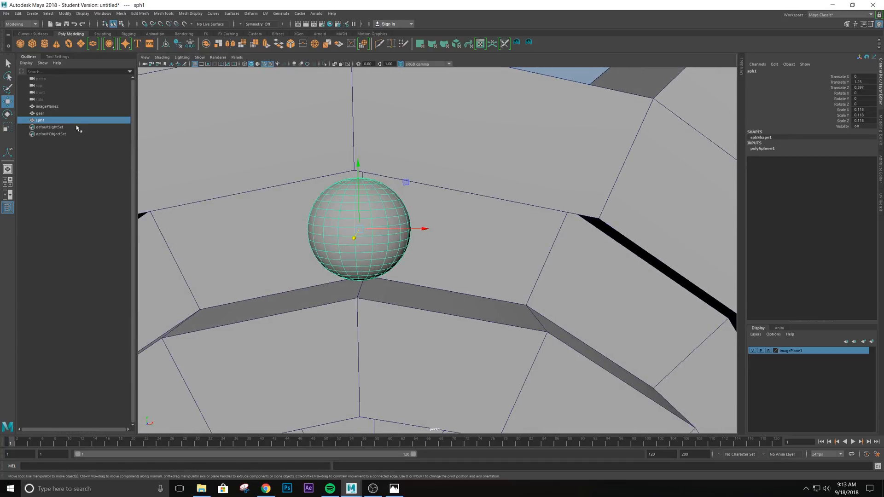
pyautogui.moveTo(416, 221)
pyautogui.keyDown('alt'); pyautogui.mouseDown()
pyautogui.moveTo(364, 215)
pyautogui.moveTo(357, 190)
pyautogui.moveTo(404, 220)
pyautogui.mouseUp(); pyautogui.keyUp('alt')
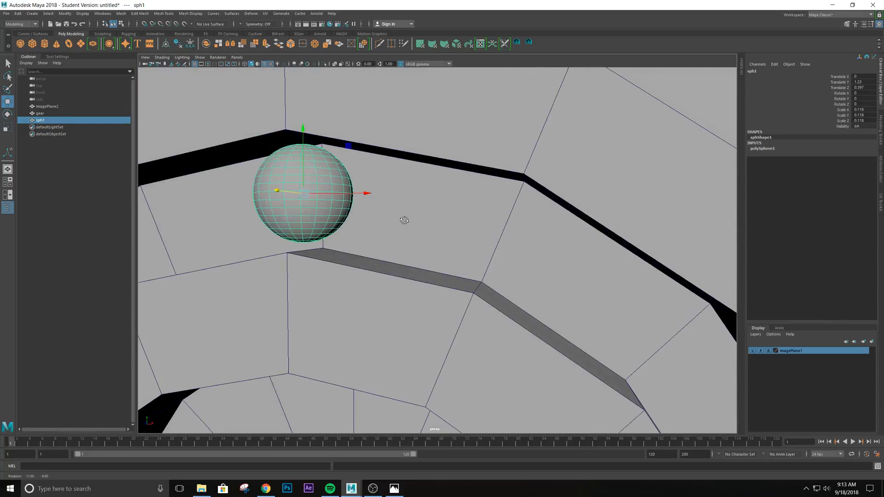
pyautogui.scroll(-6, 412, 237)
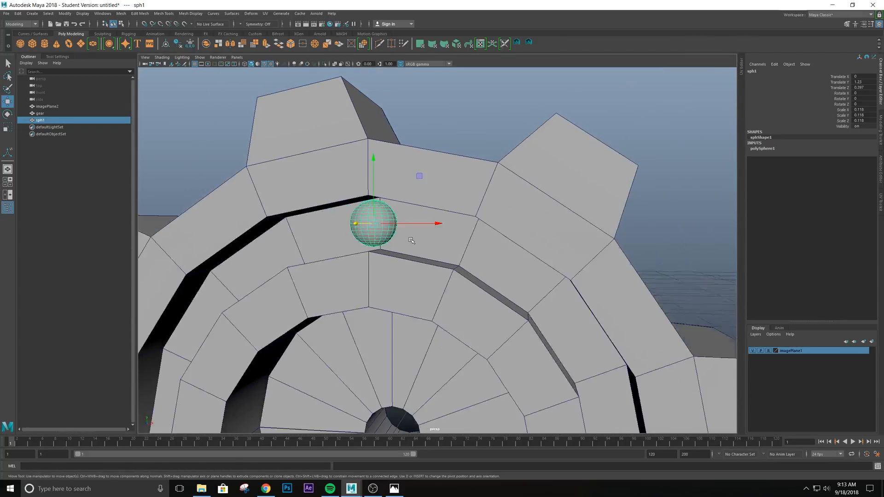
pyautogui.keyDown('alt'); pyautogui.moveTo(395, 238); pyautogui.dragTo(358, 252); pyautogui.keyUp('alt')
pyautogui.keyDown('alt'); pyautogui.moveTo(360, 253); pyautogui.dragTo(345, 267); pyautogui.keyUp('alt')
pyautogui.scroll(5, 353, 268)
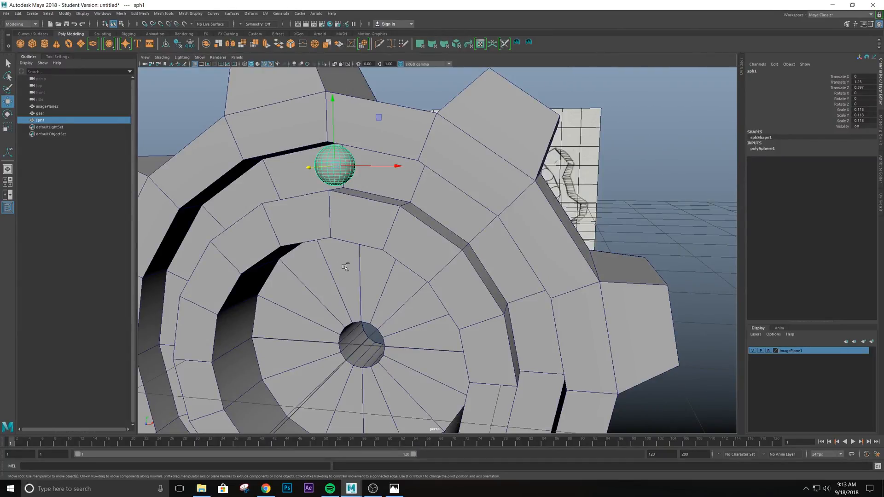
# - Try duplicating sph1 and placing the copy freehand beside it in the outer groove, and delete the copy
pyautogui.hotkey('ctrl', 'd')
pyautogui.moveTo(372, 116); pyautogui.dragTo(436, 129, button='middle')
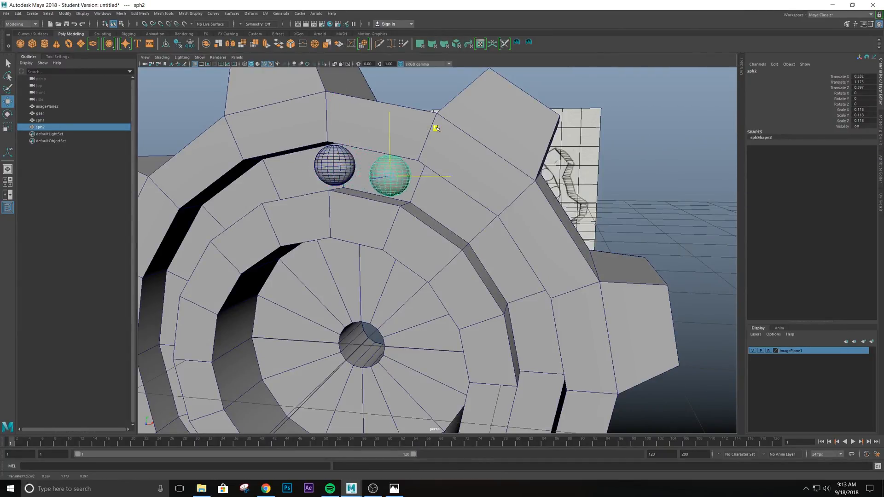
pyautogui.keyDown('alt'); pyautogui.moveTo(460, 131); pyautogui.dragTo(348, 176); pyautogui.keyUp('alt')
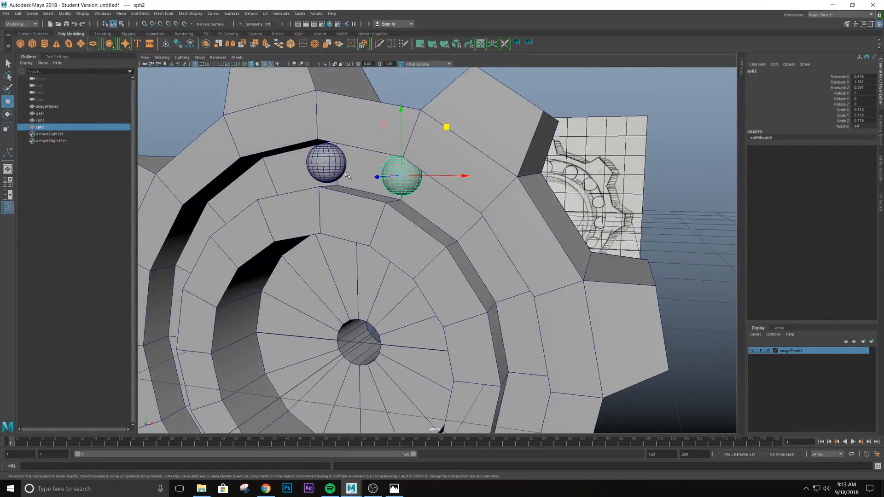
pyautogui.press('Delete')
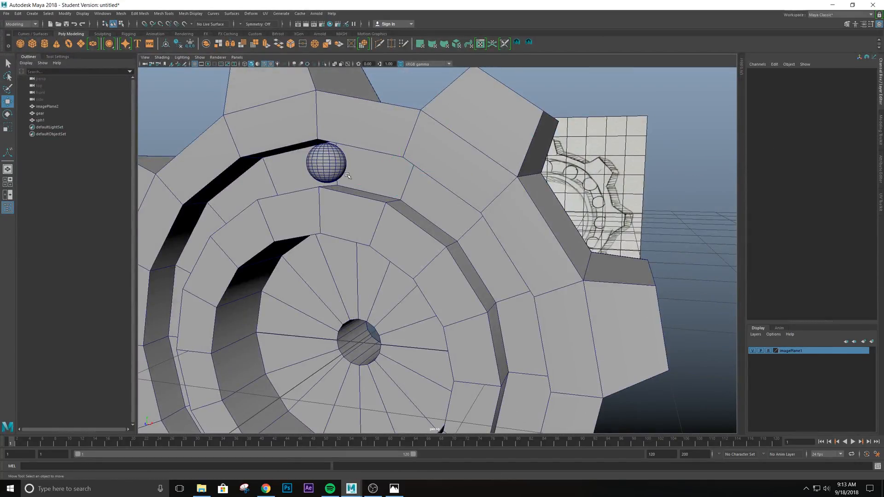
# - Reselect sph1 and show it in the front view with the gear's centre hole and outer groove in frame
pyautogui.click(318, 164)
pyautogui.moveTo(338, 216)
pyautogui.keyDown('alt'); pyautogui.mouseDown()
pyautogui.moveTo(360, 203)
pyautogui.moveTo(331, 212)
pyautogui.mouseUp(); pyautogui.keyUp('alt')
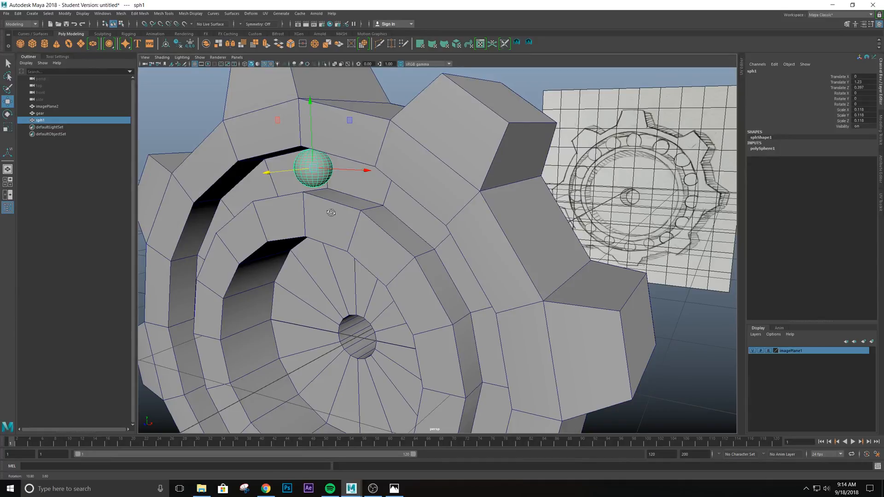
pyautogui.keyDown('alt'); pyautogui.moveTo(373, 247); pyautogui.dragTo(446, 279); pyautogui.keyUp('alt')
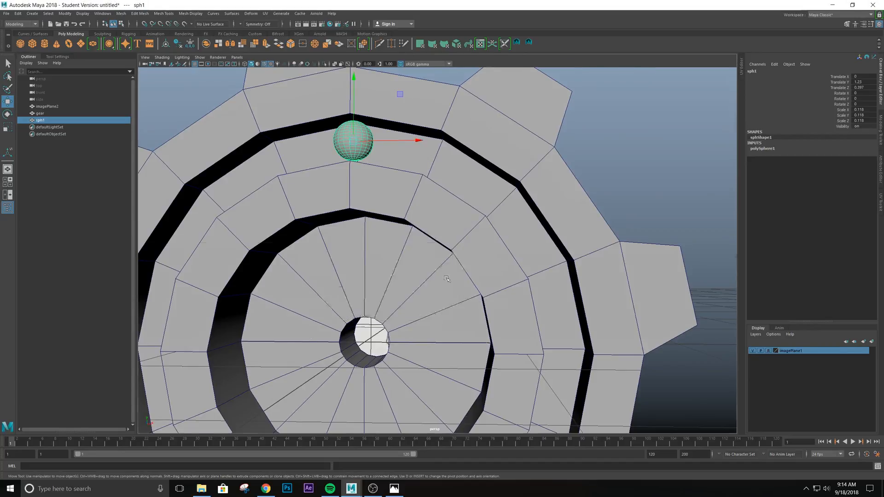
pyautogui.press('space')
pyautogui.press('space')
pyautogui.scroll(-5, 364, 389)
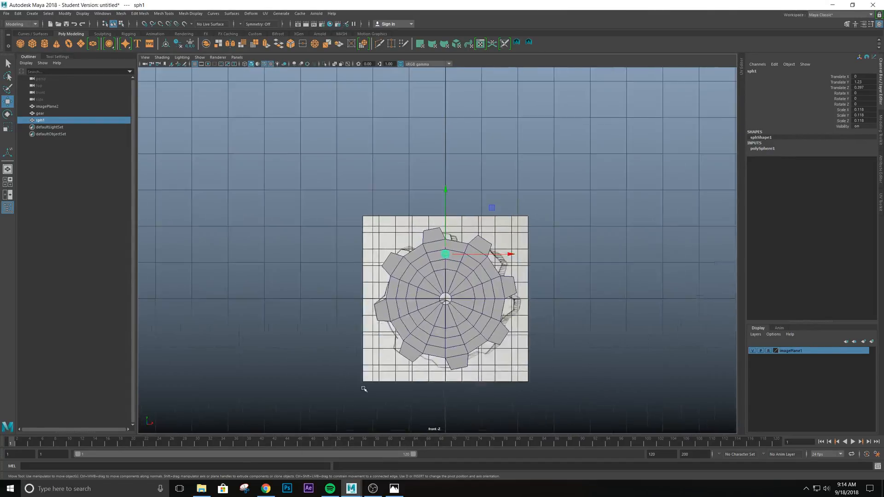
pyautogui.scroll(-4, 365, 387)
pyautogui.scroll(10, 366, 385)
pyautogui.keyDown('alt'); pyautogui.moveTo(468, 376); pyautogui.dragTo(420, 278, button='middle'); pyautogui.keyUp('alt')
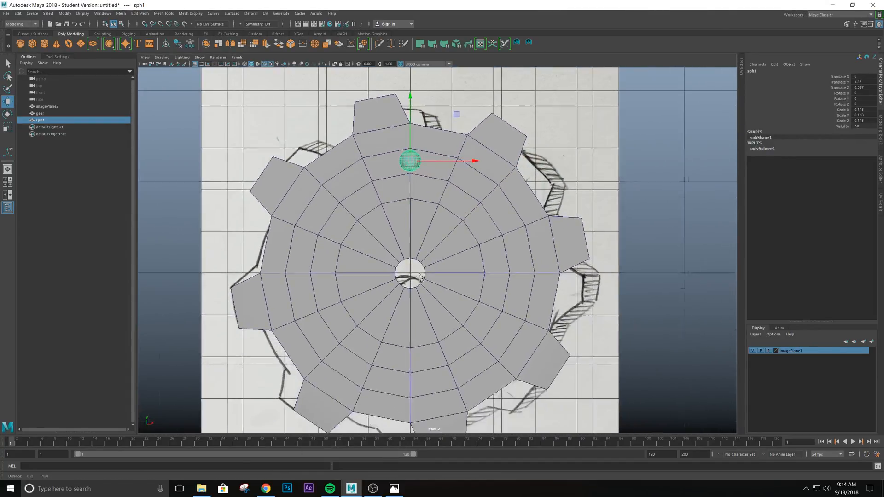
pyautogui.scroll(-6, 418, 278)
pyautogui.scroll(7, 419, 278)
pyautogui.keyDown('alt'); pyautogui.moveTo(438, 179); pyautogui.dragTo(438, 217, button='middle'); pyautogui.keyUp('alt')
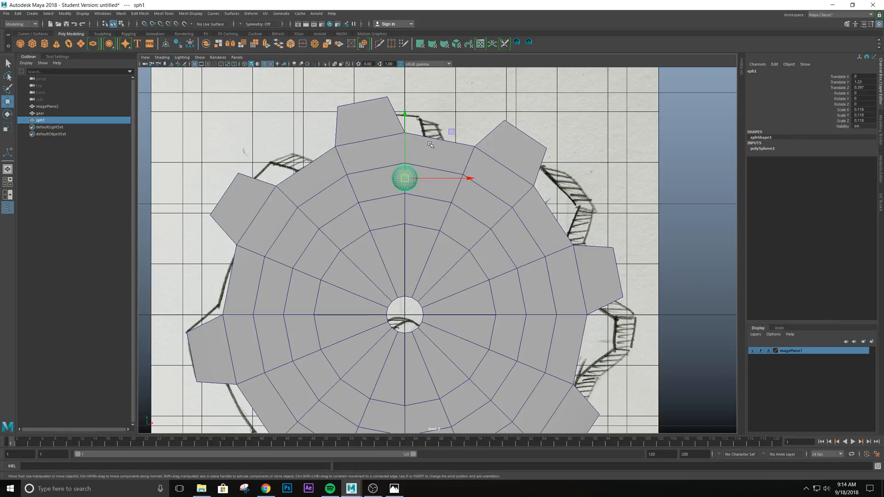
# - Turn on grid snapping and move sph1's pivot down to the gear's centre in the front view
pyautogui.press('d')
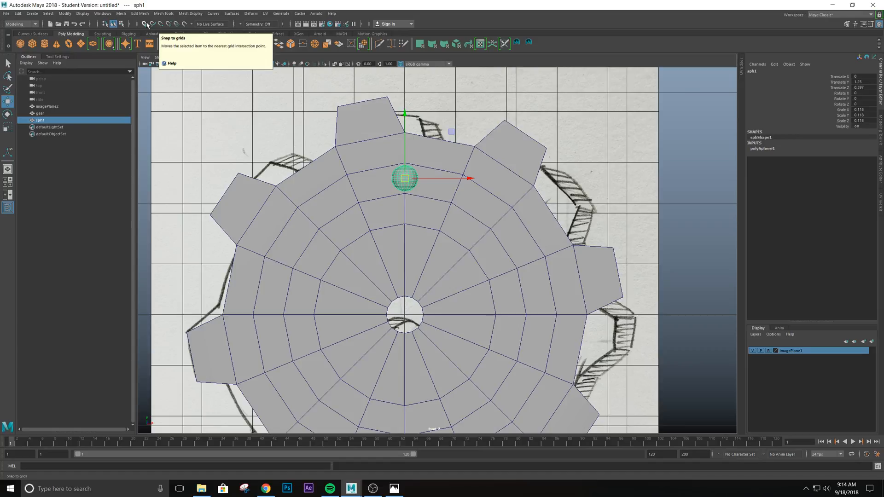
pyautogui.click(144, 24)
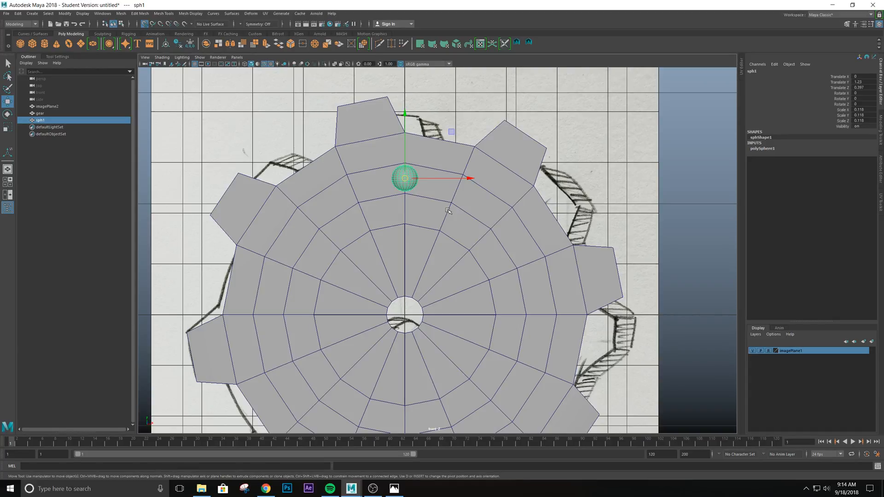
pyautogui.press('d')
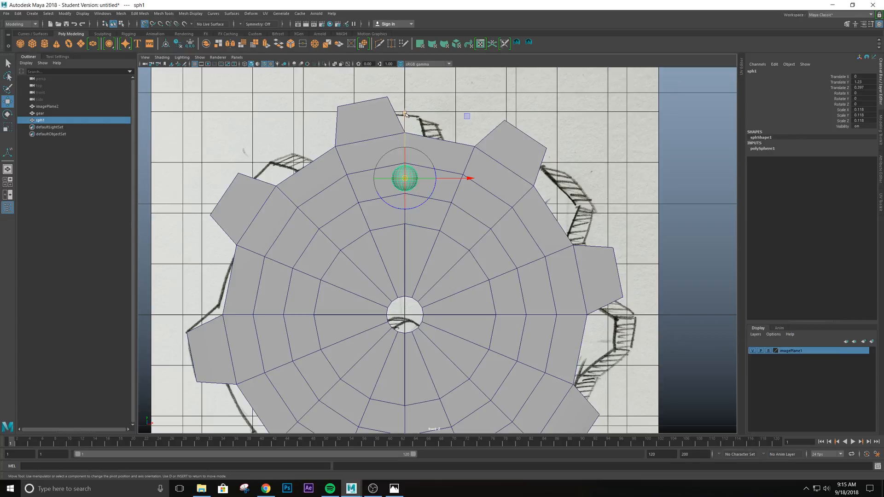
pyautogui.moveTo(406, 113); pyautogui.dragTo(404, 314)
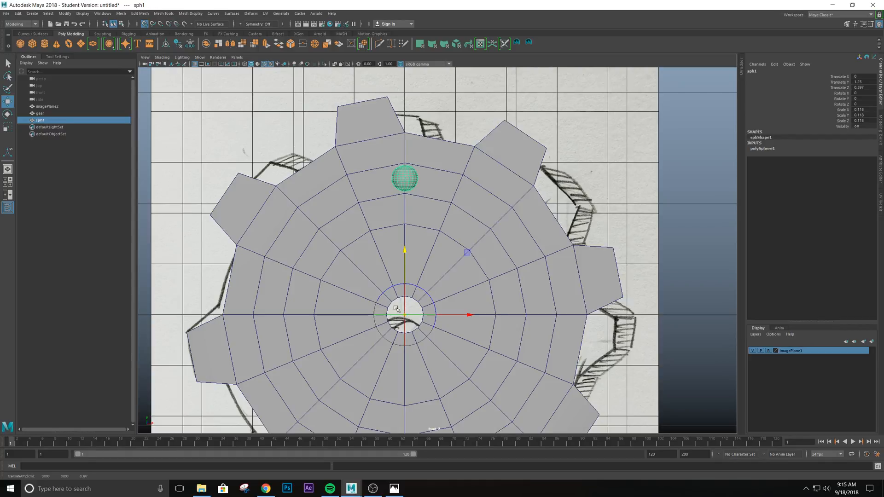
pyautogui.scroll(-5, 405, 318)
pyautogui.scroll(8, 405, 319)
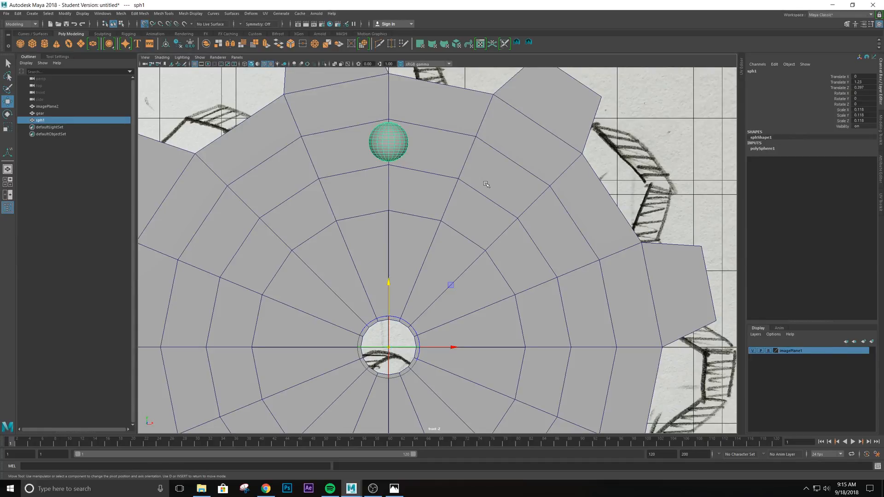
pyautogui.press('d')
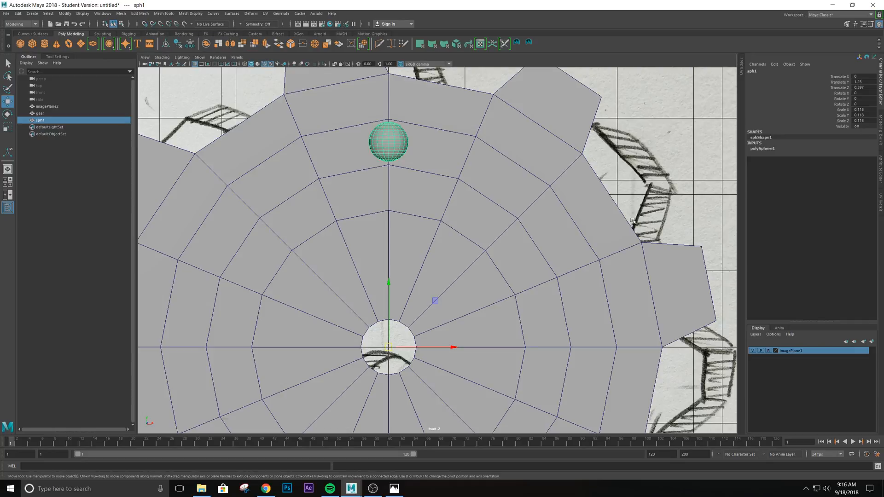
# - In the perspective view, snap sph1's pivot back along Z to the grid origin inside the gear's centre hole, and turn grid snapping off
pyautogui.keyDown('alt'); pyautogui.moveTo(424, 210); pyautogui.dragTo(424, 232); pyautogui.keyUp('alt')
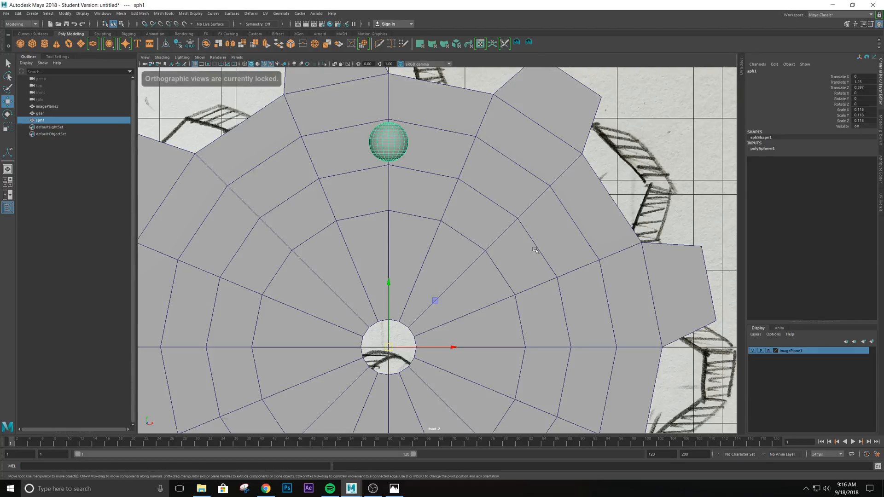
pyautogui.press('space')
pyautogui.press('space')
pyautogui.scroll(2, 536, 241)
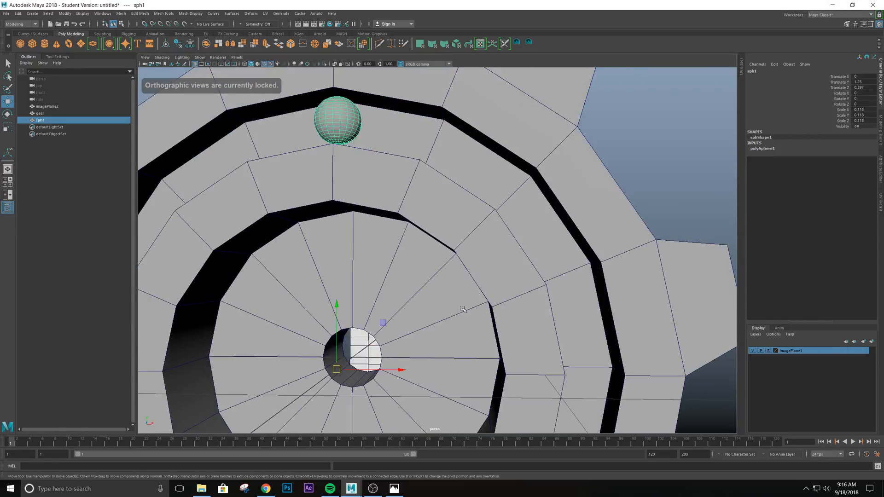
pyautogui.keyDown('alt'); pyautogui.moveTo(440, 316); pyautogui.dragTo(500, 249, button='middle'); pyautogui.keyUp('alt')
pyautogui.keyDown('alt'); pyautogui.moveTo(501, 249); pyautogui.dragTo(429, 287); pyautogui.keyUp('alt')
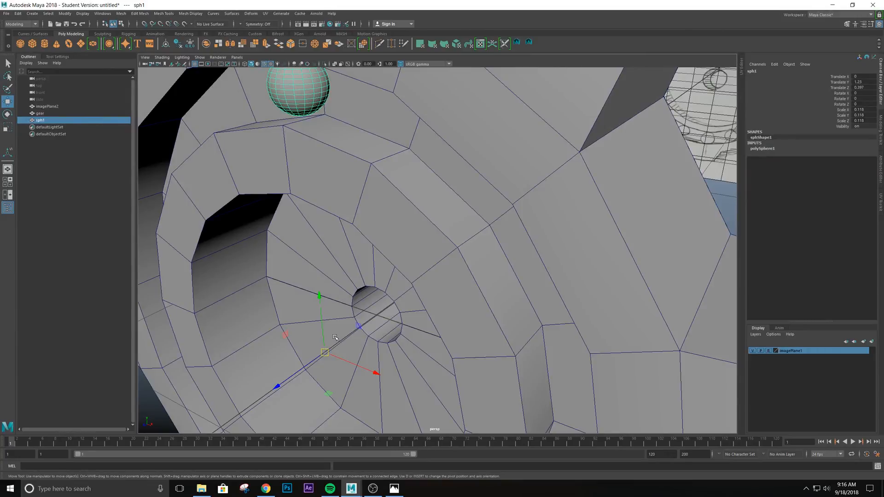
pyautogui.click(144, 24)
pyautogui.press('d')
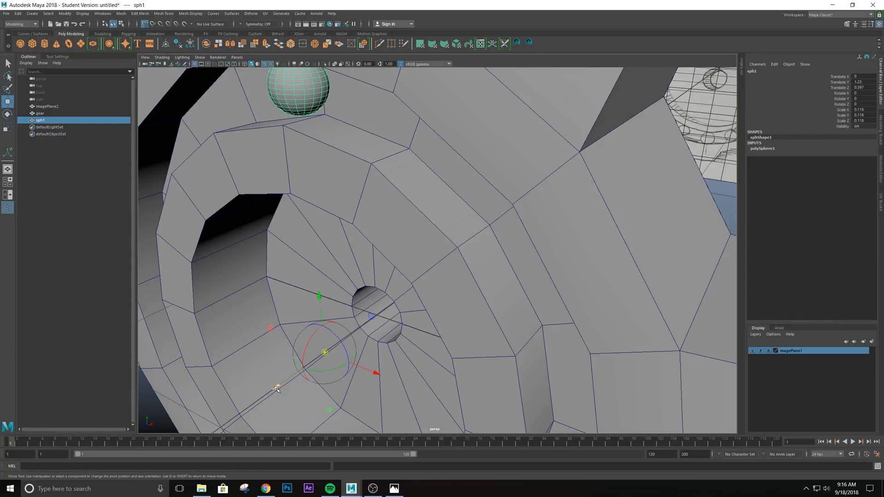
pyautogui.press('d')
pyautogui.moveTo(281, 391); pyautogui.dragTo(329, 352)
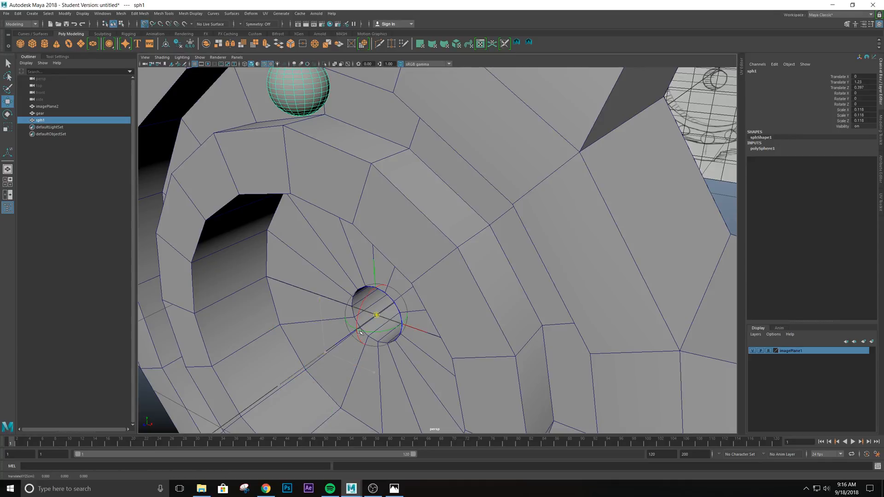
pyautogui.press('d')
pyautogui.click(147, 22)
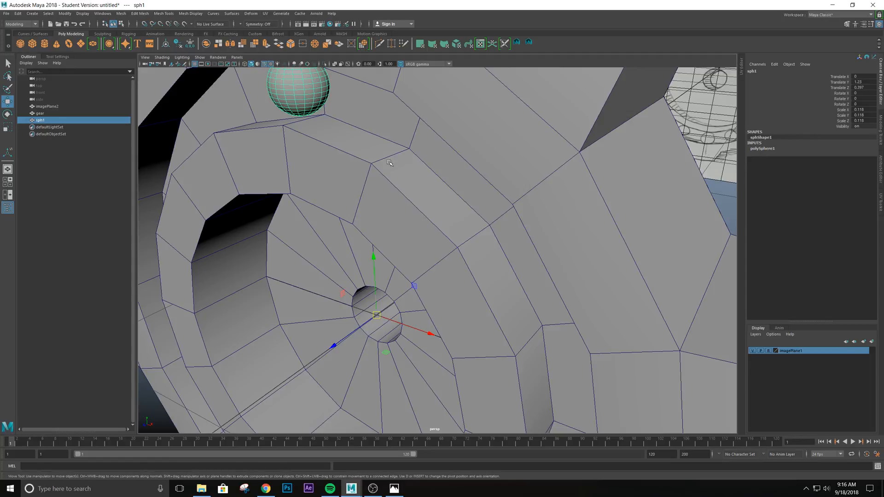
# - Duplicate sph1 and rotate the copy around the gear's centre to about -21.77 in Rotate Z, one segment along the groove
pyautogui.scroll(3, 404, 265)
pyautogui.moveTo(367, 264)
pyautogui.keyDown('alt'); pyautogui.mouseDown()
pyautogui.moveTo(392, 249)
pyautogui.moveTo(384, 228)
pyautogui.moveTo(340, 248)
pyautogui.moveTo(379, 261)
pyautogui.mouseUp(); pyautogui.keyUp('alt')
pyautogui.scroll(-4, 379, 223)
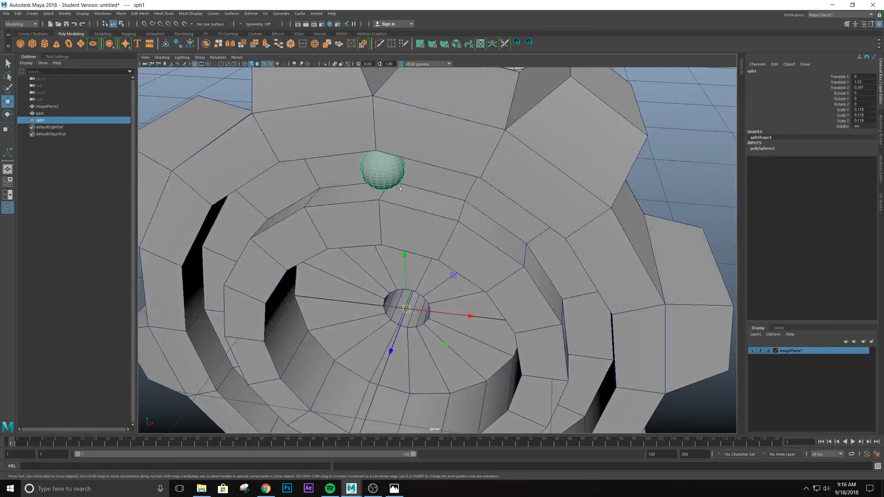
pyautogui.keyDown('alt'); pyautogui.moveTo(426, 279); pyautogui.dragTo(440, 267); pyautogui.keyUp('alt')
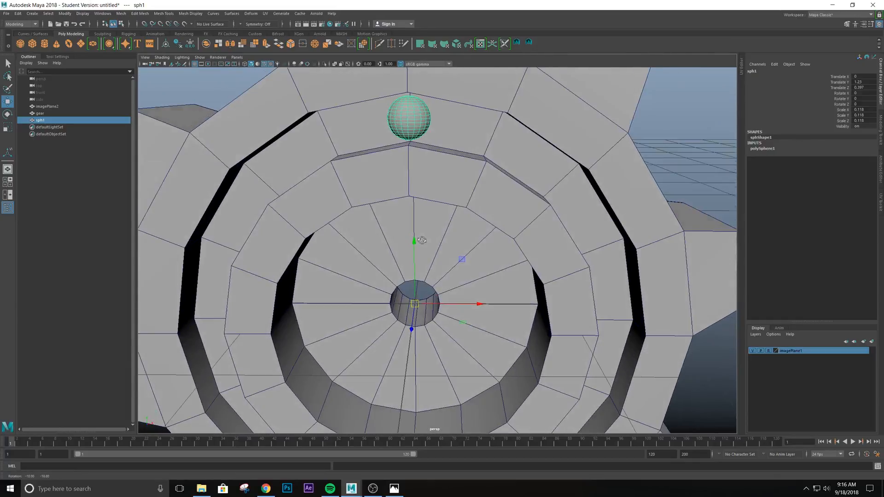
pyautogui.keyDown('alt'); pyautogui.moveTo(420, 304); pyautogui.dragTo(436, 250); pyautogui.keyUp('alt')
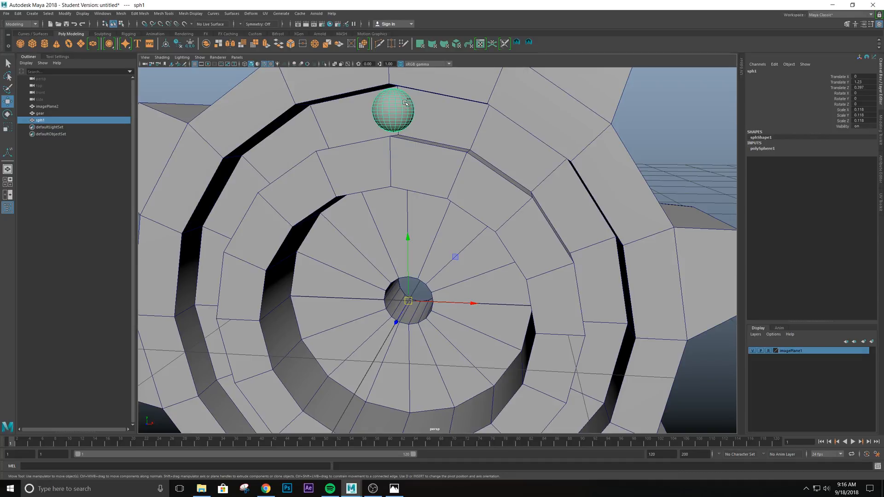
pyautogui.hotkey('ctrl', 'd')
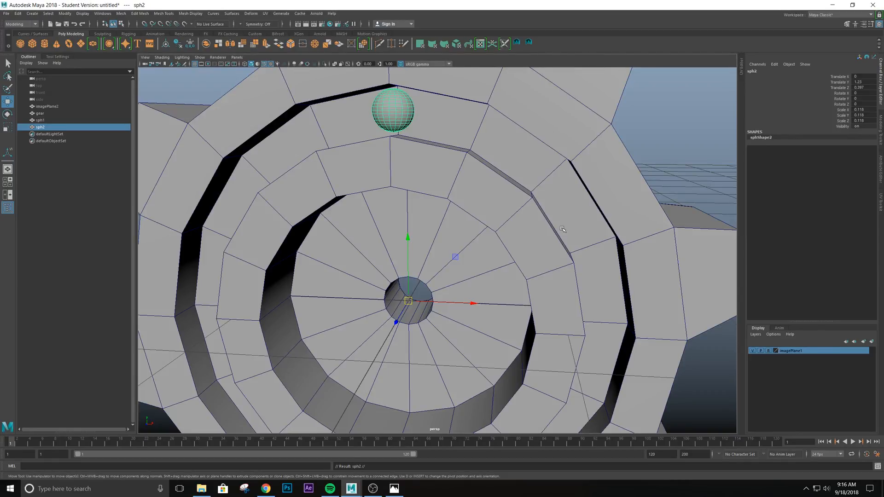
pyautogui.press('e')
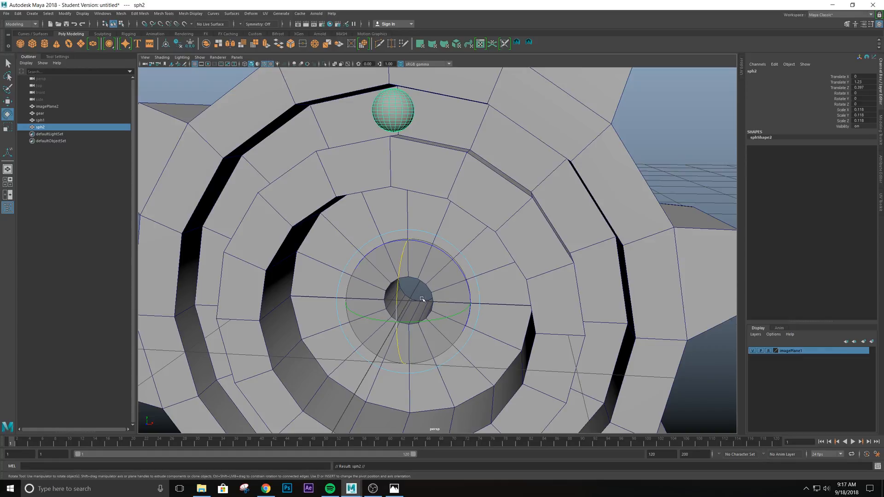
pyautogui.click(437, 249)
pyautogui.moveTo(437, 249); pyautogui.dragTo(441, 278)
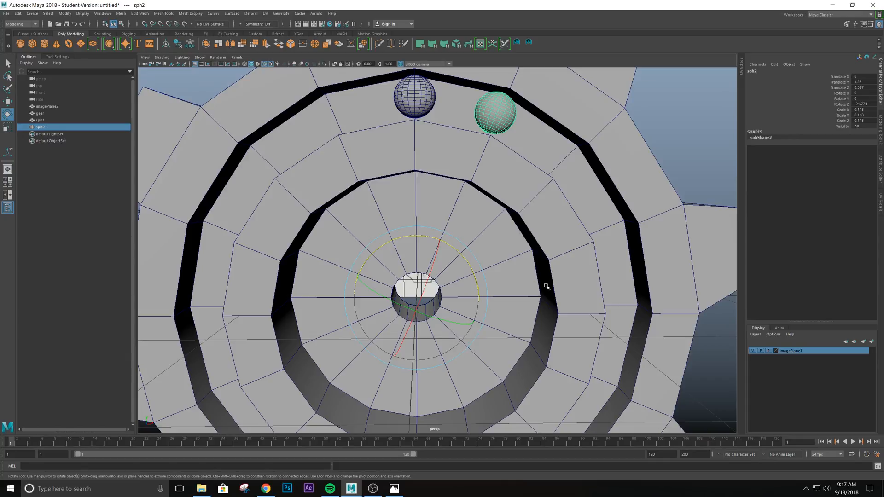
# - Duplicate sph2 and rotate the copy to the next groove segment, fine-tuning it in the front view to about -45.09 in Rotate Z
pyautogui.hotkey('ctrl', 'd')
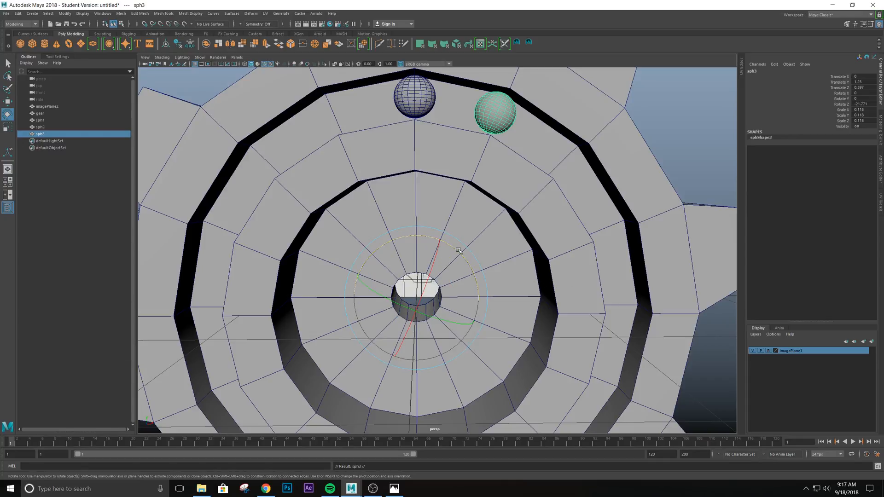
pyautogui.moveTo(458, 251); pyautogui.dragTo(463, 271)
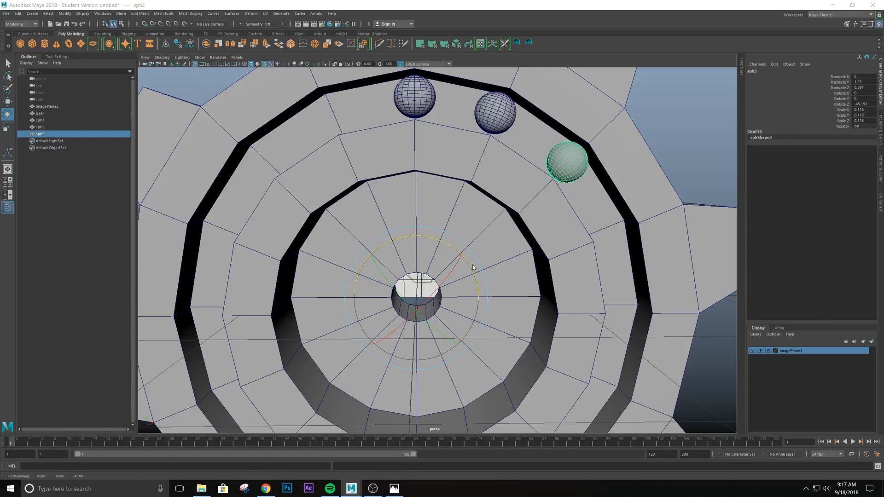
pyautogui.press('space')
pyautogui.press('space')
pyautogui.scroll(-5, 395, 320)
pyautogui.scroll(6, 395, 321)
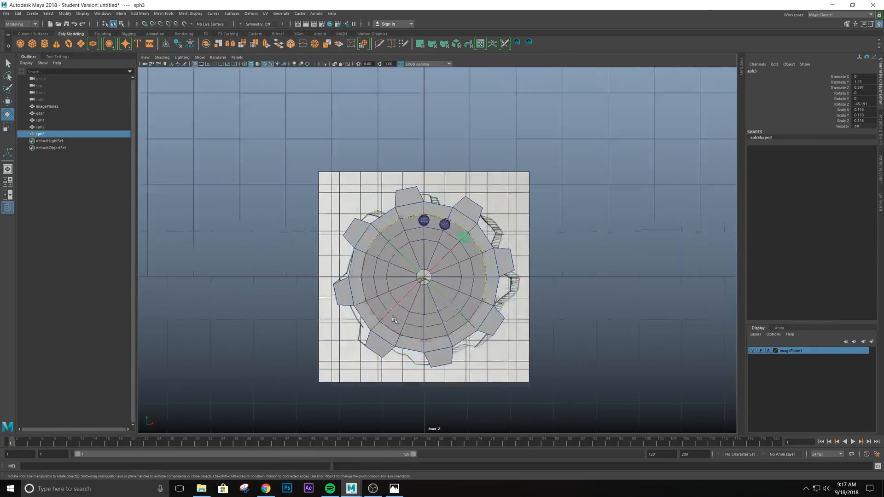
pyautogui.moveTo(440, 256); pyautogui.dragTo(441, 257)
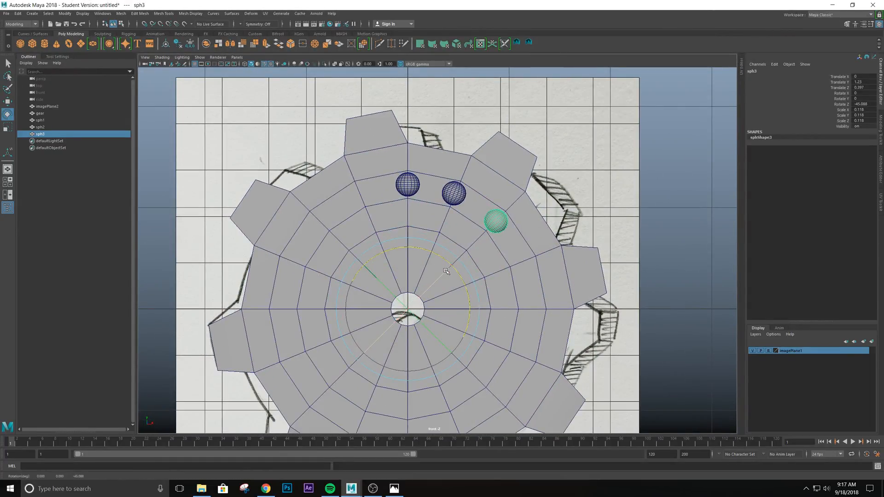
# - Add spheres sph4 to sph6 by duplicating and rotating each copy one segment further along the groove, to about -112.7 in Rotate Z
pyautogui.hotkey('ctrl', 'd')
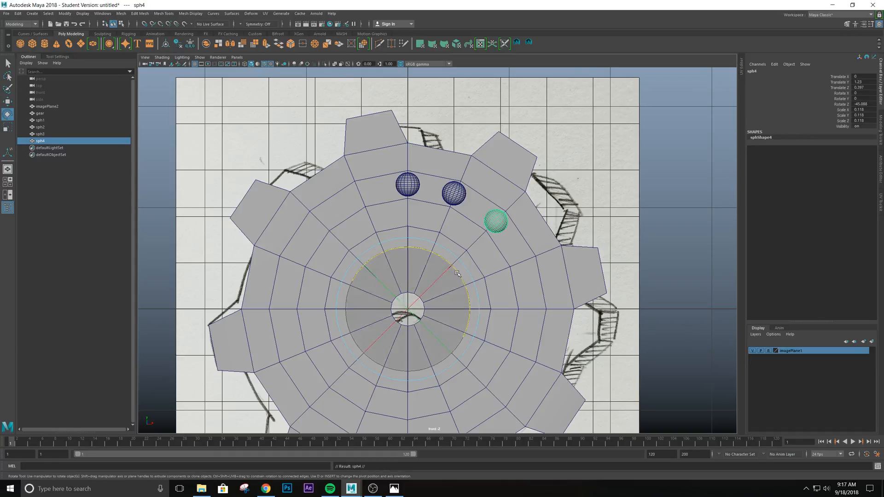
pyautogui.moveTo(445, 260); pyautogui.dragTo(466, 303)
pyautogui.hotkey('ctrl', 'd')
pyautogui.hotkey('ctrl', 'd')
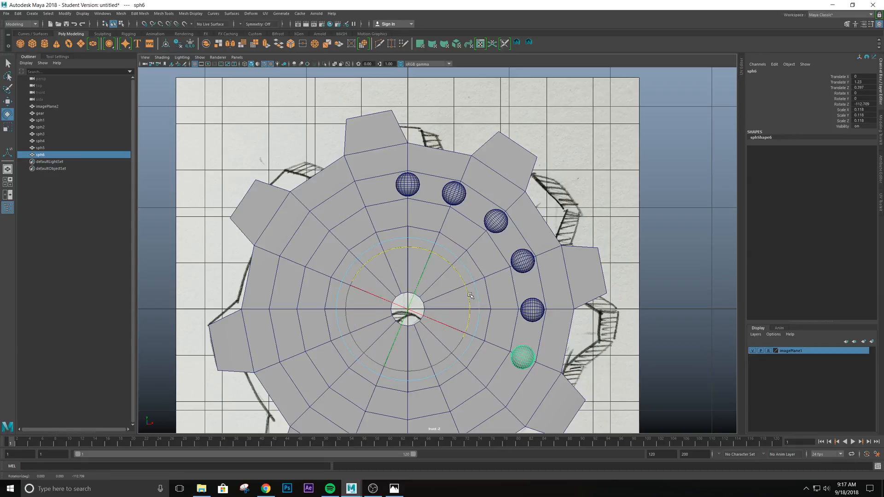
# - Complete the ring with spheres sph7 to sph16, rotating each duplicate one segment further, the last to about -338.18 in Rotate Z
pyautogui.keyDown('alt'); pyautogui.moveTo(470, 295); pyautogui.dragTo(476, 231, button='middle'); pyautogui.keyUp('alt')
pyautogui.hotkey('ctrl', 'd')
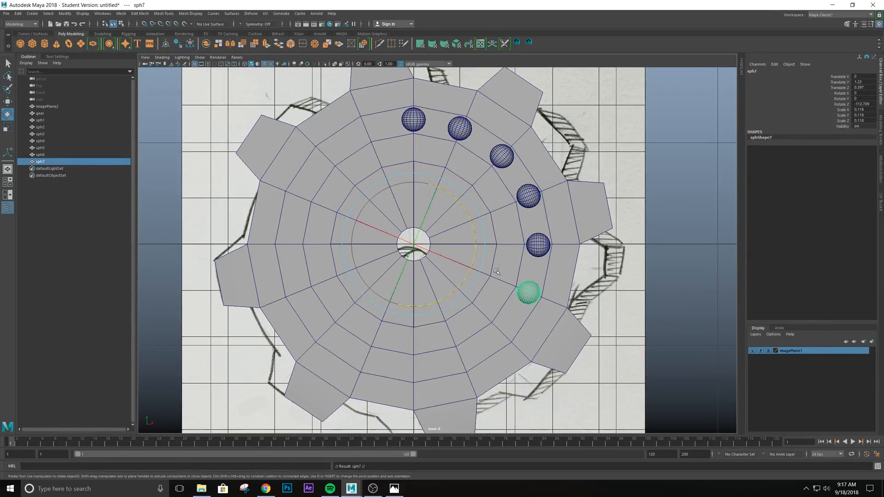
pyautogui.moveTo(474, 244); pyautogui.dragTo(449, 293)
pyautogui.hotkey('ctrl', 'd')
pyautogui.hotkey('ctrl', 'd')
pyautogui.hotkey('ctrl', 'd')
pyautogui.hotkey('ctrl', 'd')
pyautogui.hotkey('ctrl', 'd')
pyautogui.hotkey('ctrl', 'd')
pyautogui.hotkey('ctrl', 'd')
pyautogui.hotkey('ctrl', 'd')
pyautogui.hotkey('ctrl', 'd')
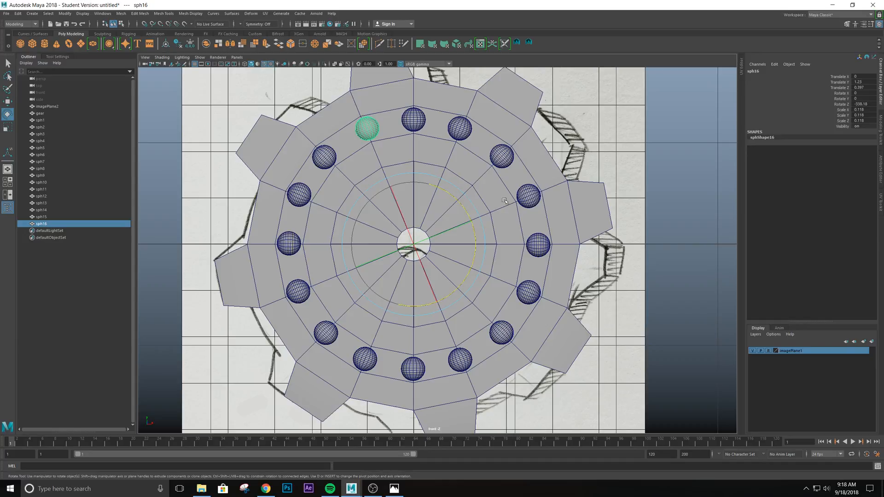
pyautogui.press('space')
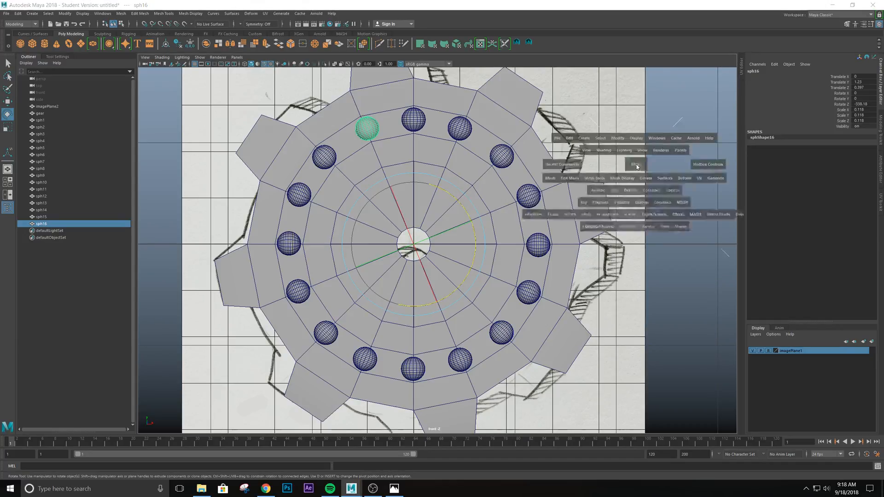
# - Inspect the completed ring of spheres in the perspective view, checking from several angles how they sit in the gear's groove
pyautogui.press('space')
pyautogui.scroll(-3, 442, 258)
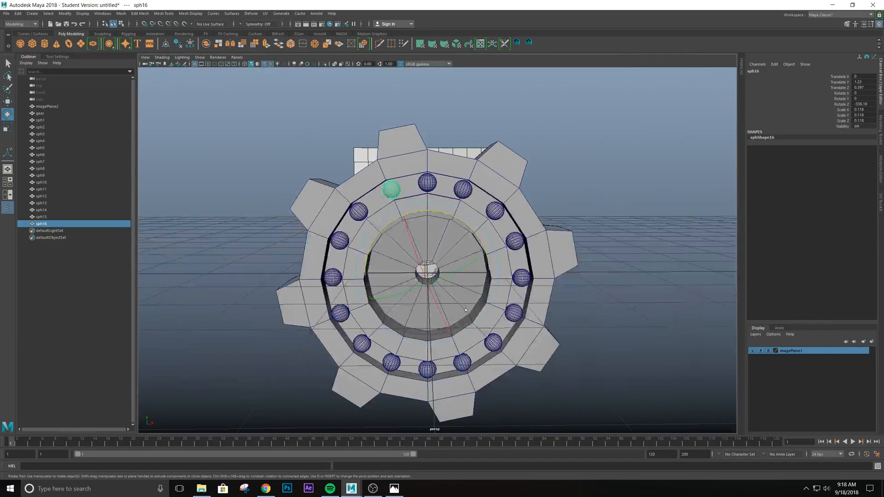
pyautogui.keyDown('alt'); pyautogui.moveTo(406, 257); pyautogui.dragTo(662, 240); pyautogui.keyUp('alt')
pyautogui.scroll(-3, 654, 258)
pyautogui.scroll(6, 599, 253)
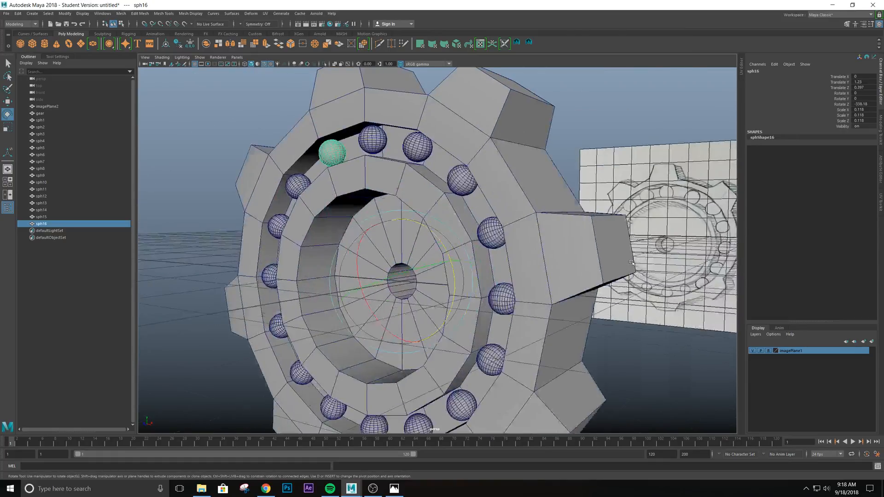
pyautogui.scroll(-3, 533, 247)
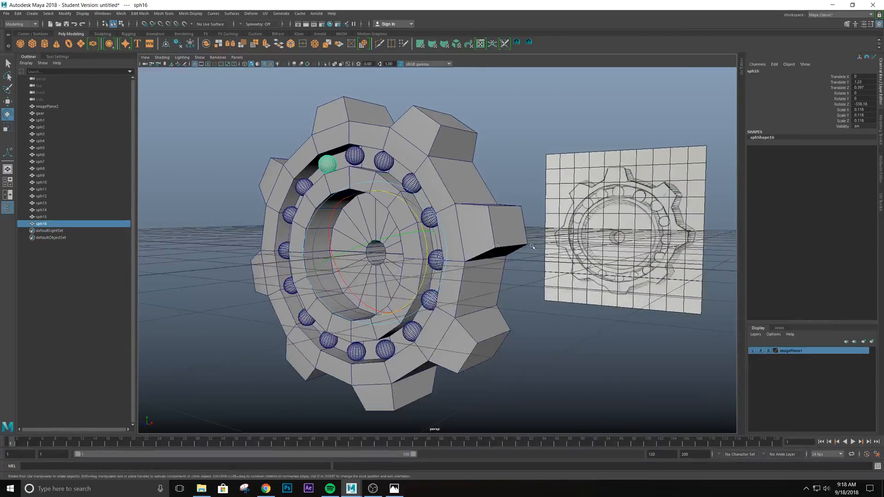
pyautogui.keyDown('alt'); pyautogui.moveTo(533, 248); pyautogui.dragTo(406, 136); pyautogui.keyUp('alt')
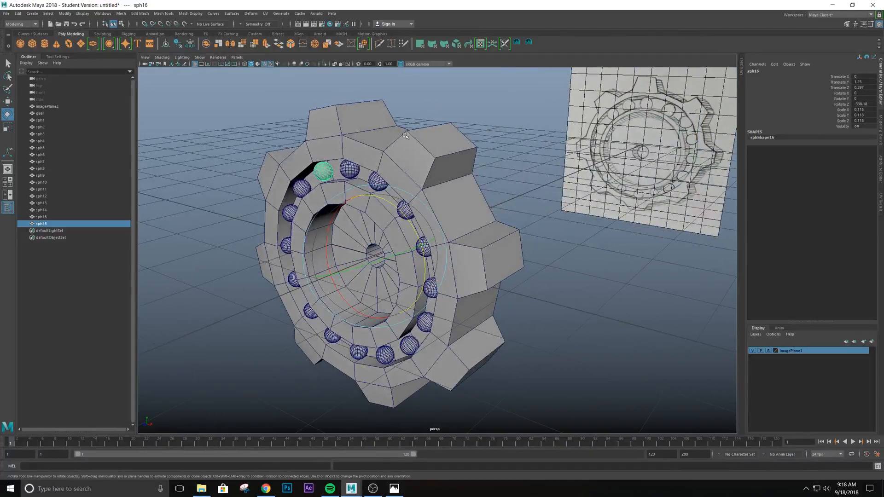
pyautogui.scroll(-2, 377, 184)
pyautogui.scroll(3, 384, 196)
pyautogui.keyDown('alt'); pyautogui.moveTo(383, 196); pyautogui.dragTo(414, 197); pyautogui.keyUp('alt')
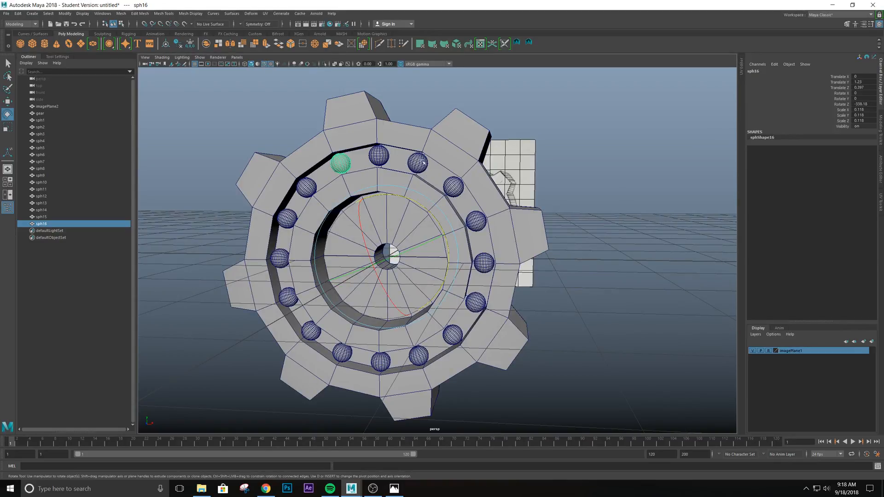
pyautogui.keyDown('alt'); pyautogui.moveTo(476, 286); pyautogui.dragTo(426, 181); pyautogui.keyUp('alt')
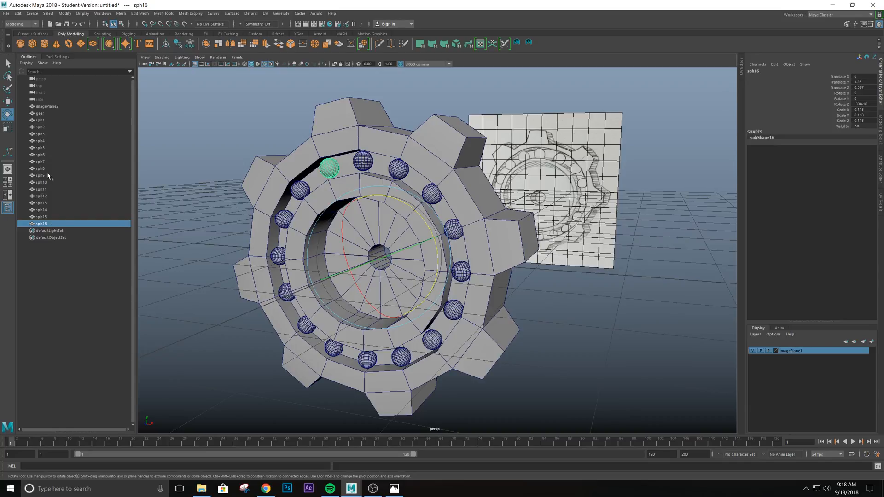
# - Try rotating sph1 on its own around the gear's centre and undo the rotation
pyautogui.click(41, 120)
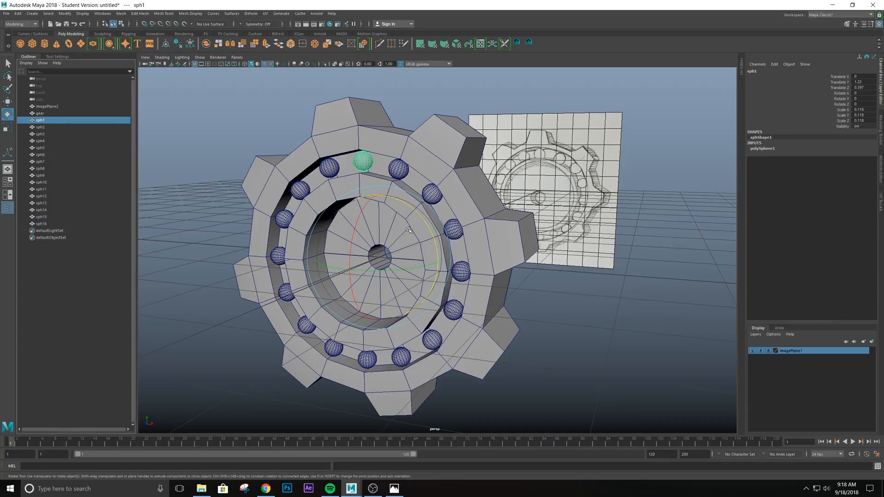
pyautogui.moveTo(412, 206); pyautogui.dragTo(420, 219)
pyautogui.hotkey('ctrl', 'z')
pyautogui.scroll(-3, 394, 258)
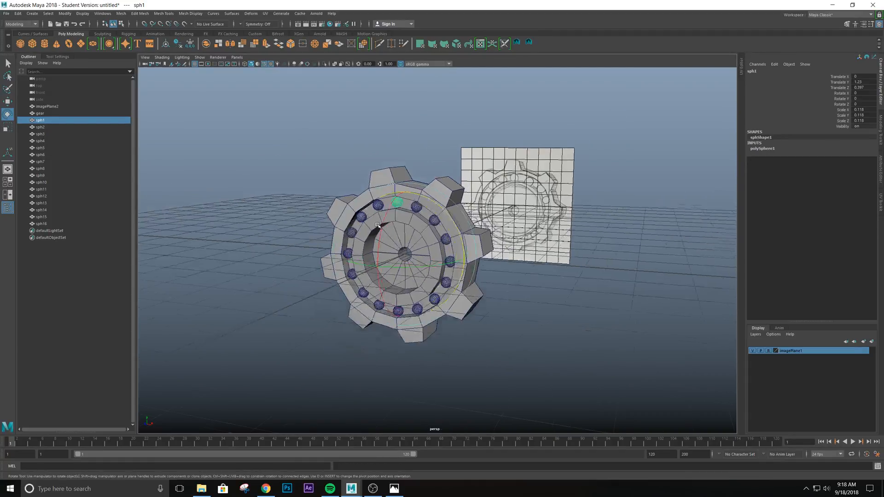
pyautogui.scroll(8, 383, 258)
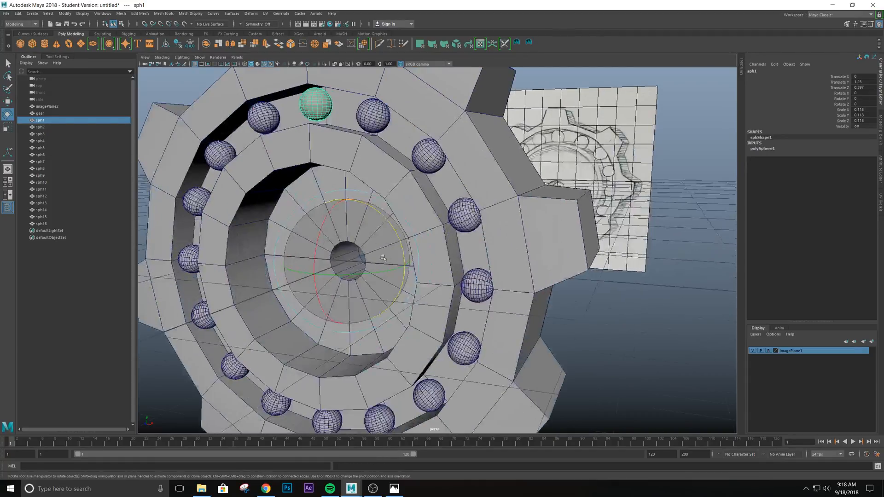
pyautogui.keyDown('alt'); pyautogui.moveTo(358, 225); pyautogui.dragTo(515, 193); pyautogui.keyUp('alt')
pyautogui.click(420, 133)
pyautogui.scroll(-5, 405, 257)
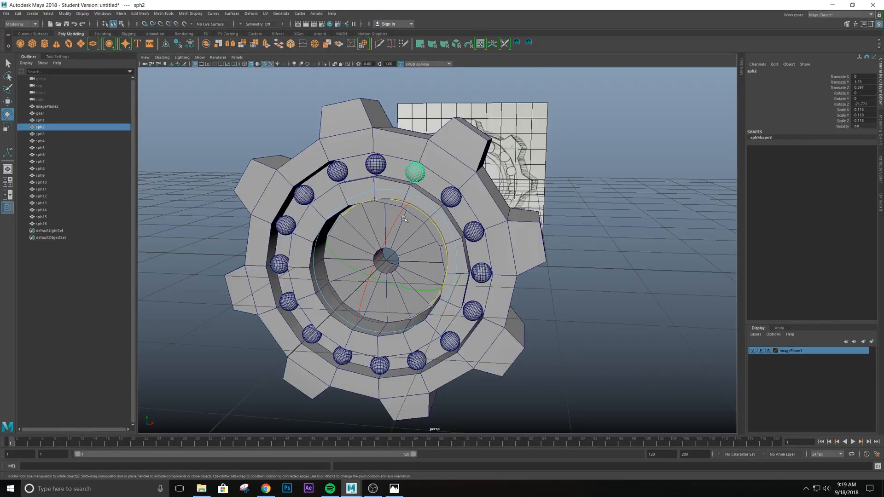
pyautogui.scroll(5, 421, 228)
pyautogui.scroll(-5, 443, 213)
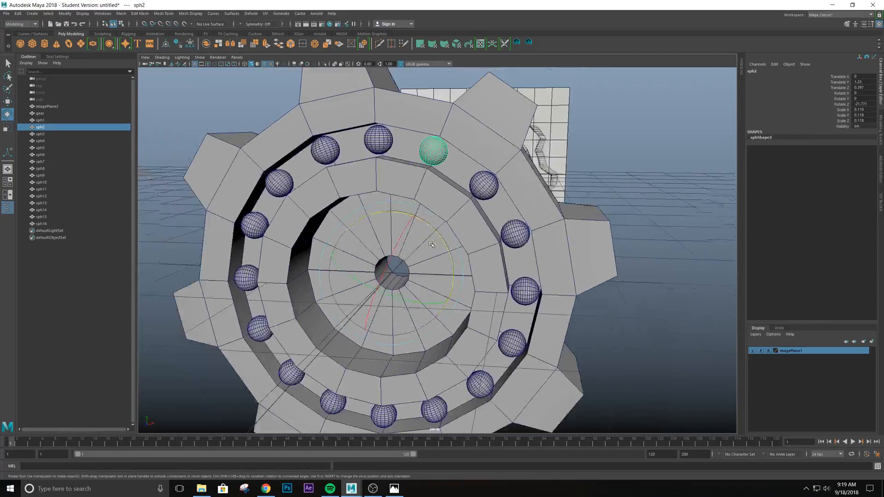
# - Group all the spheres from sph1 to sph16 together
pyautogui.click(41, 120)
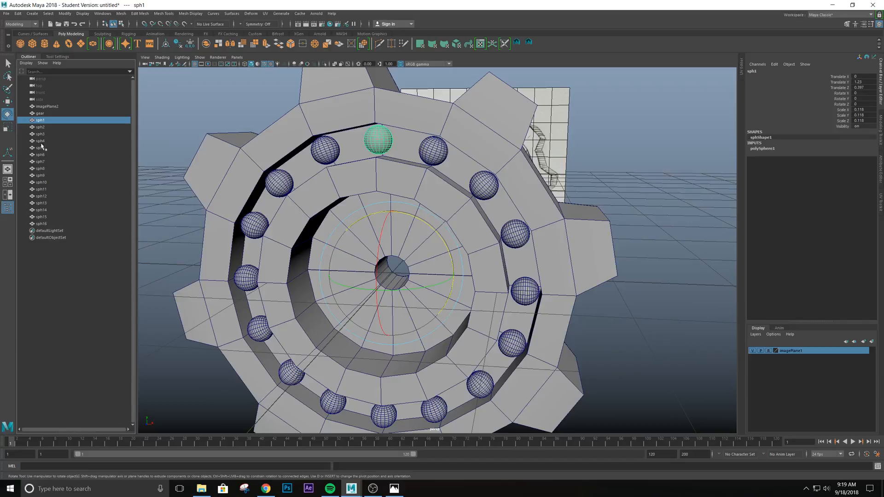
pyautogui.click(46, 224)
pyautogui.click(51, 121)
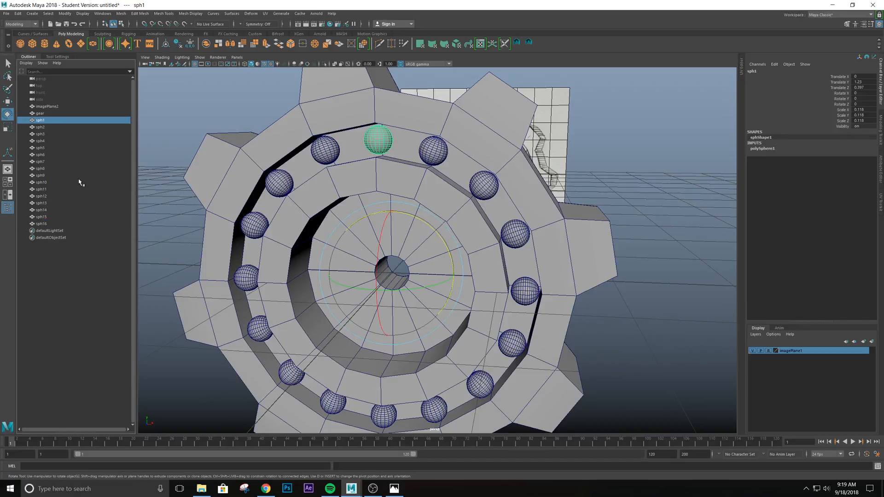
pyautogui.click(44, 224)
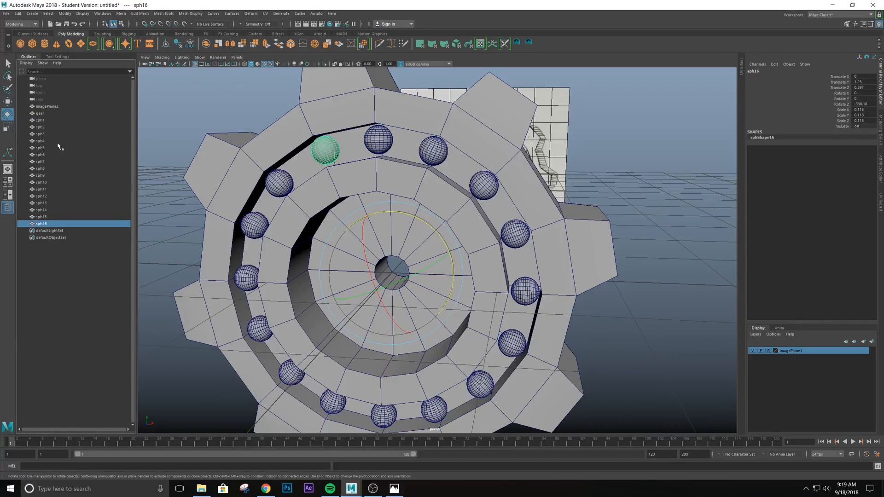
pyautogui.click(40, 120)
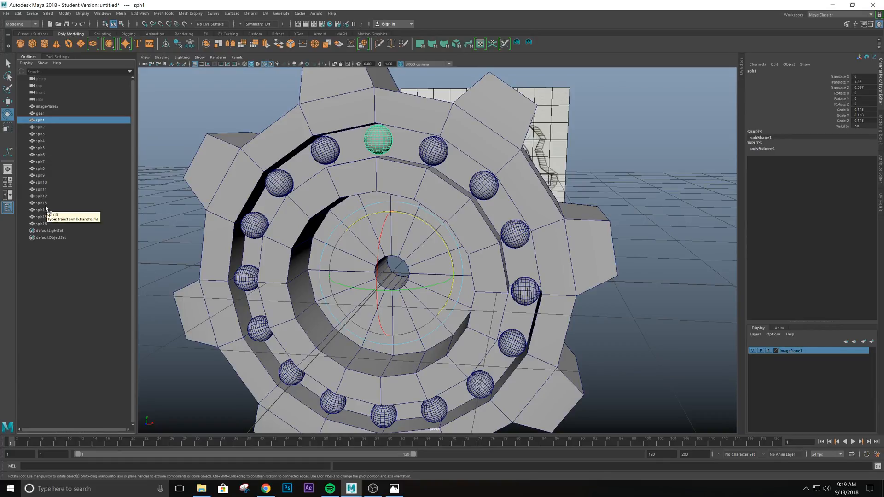
pyautogui.keyDown('shift'); pyautogui.click(40, 224); pyautogui.keyUp('shift')
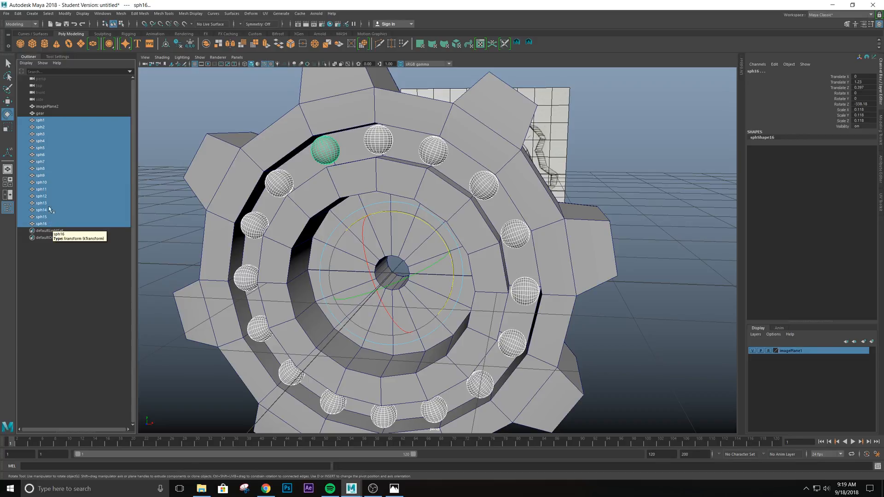
pyautogui.hotkey('ctrl', 'g')
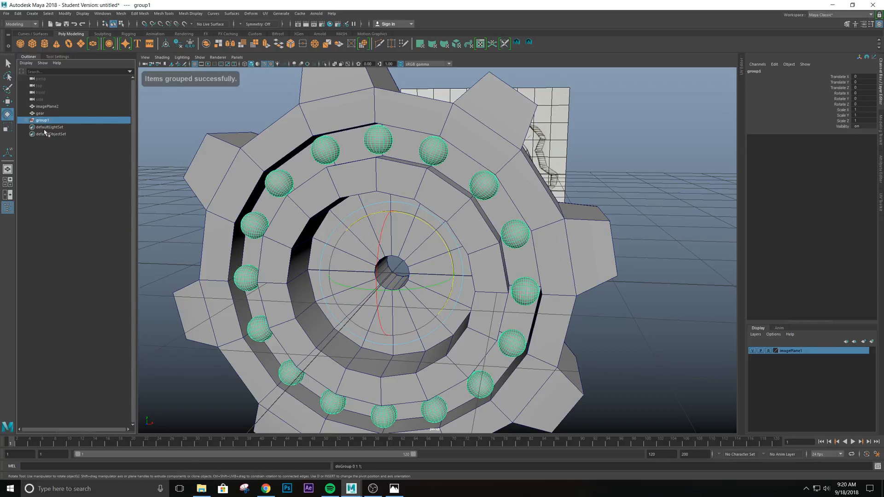
# - Check the new group's contents and rename the group as gr_sph
pyautogui.click(27, 120)
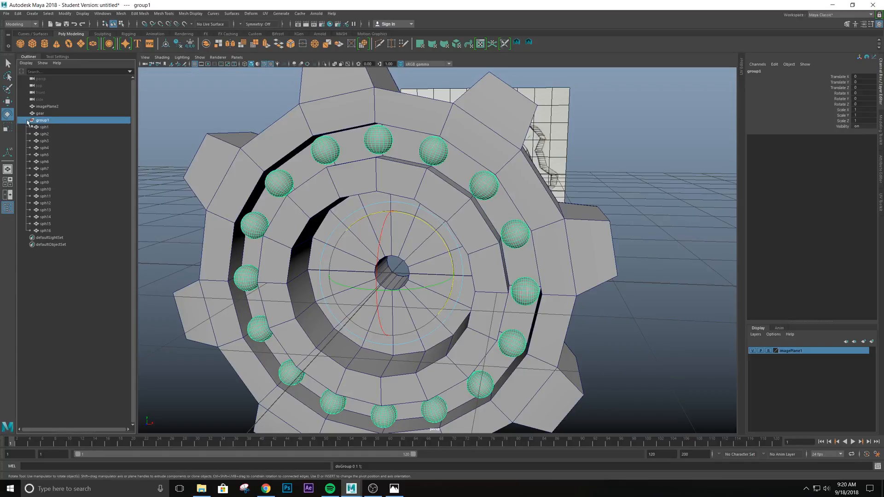
pyautogui.click(27, 120)
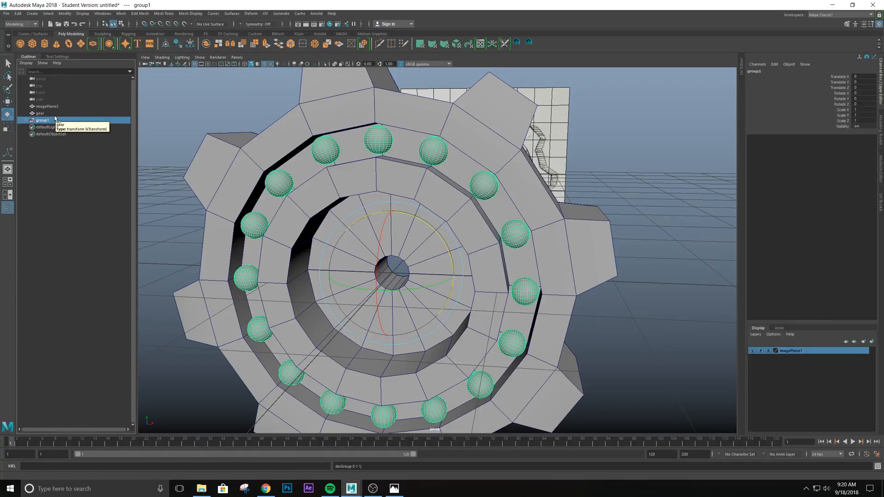
pyautogui.doubleClick(54, 120)
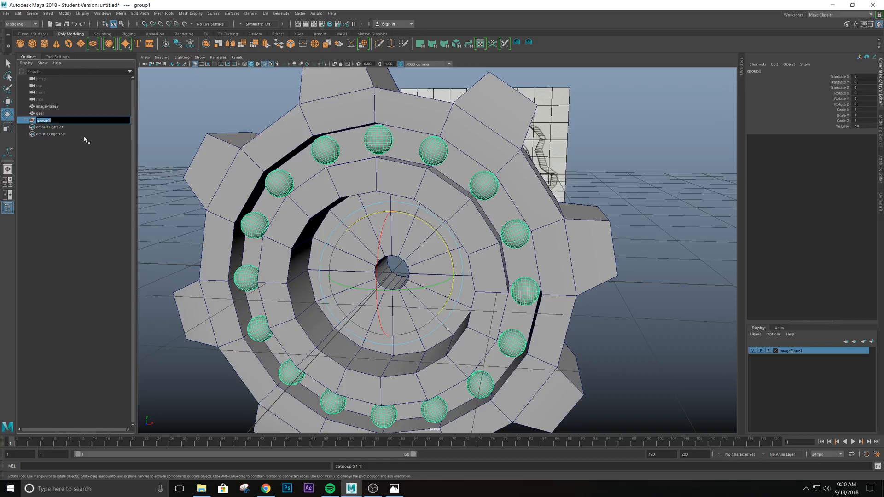
pyautogui.write('g')
pyautogui.press('Return')
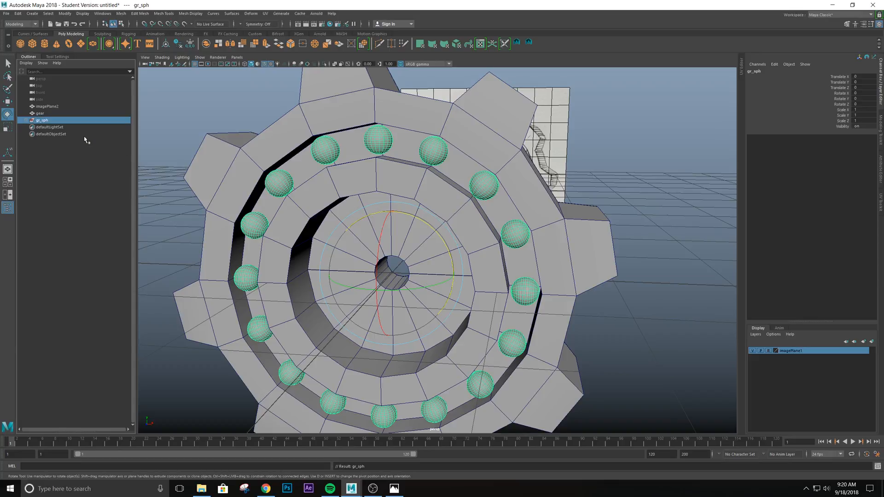
# - Examine the gr_sph hierarchy, comparing the transform values of the group with those of individual spheres inside it
pyautogui.click(25, 119)
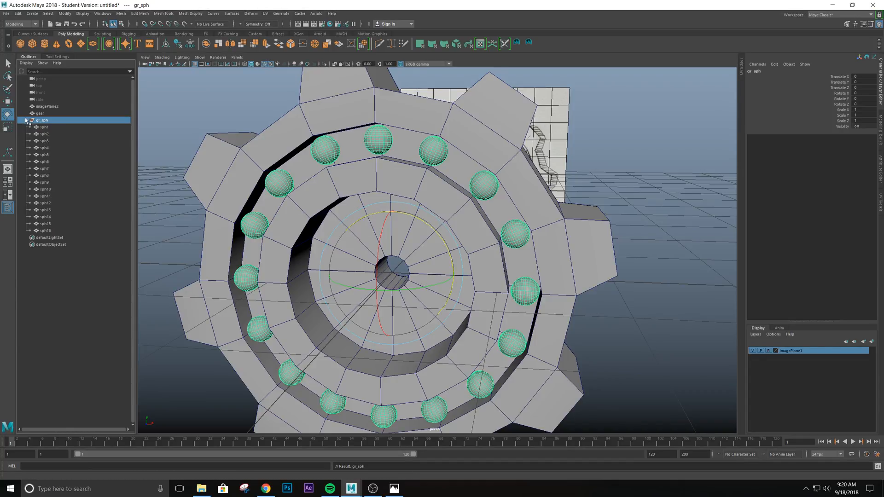
pyautogui.click(25, 119)
pyautogui.click(26, 120)
pyautogui.click(45, 128)
pyautogui.click(46, 134)
pyautogui.click(46, 140)
pyautogui.click(47, 155)
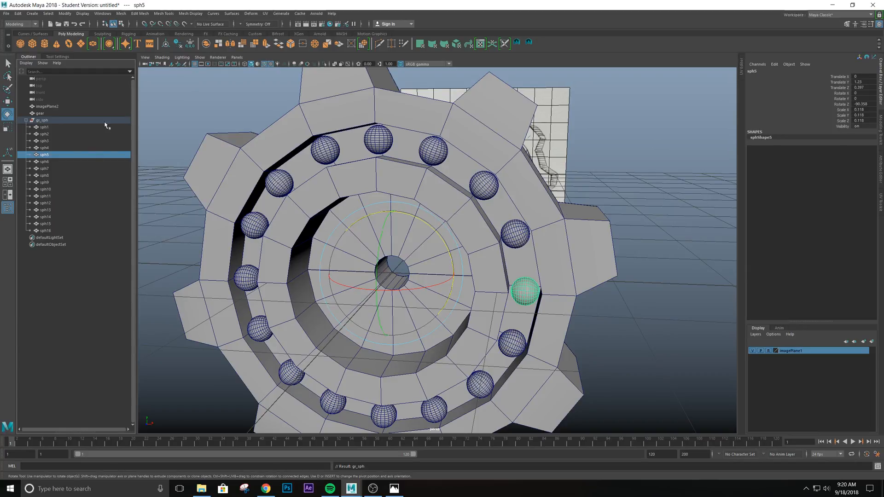
pyautogui.click(46, 121)
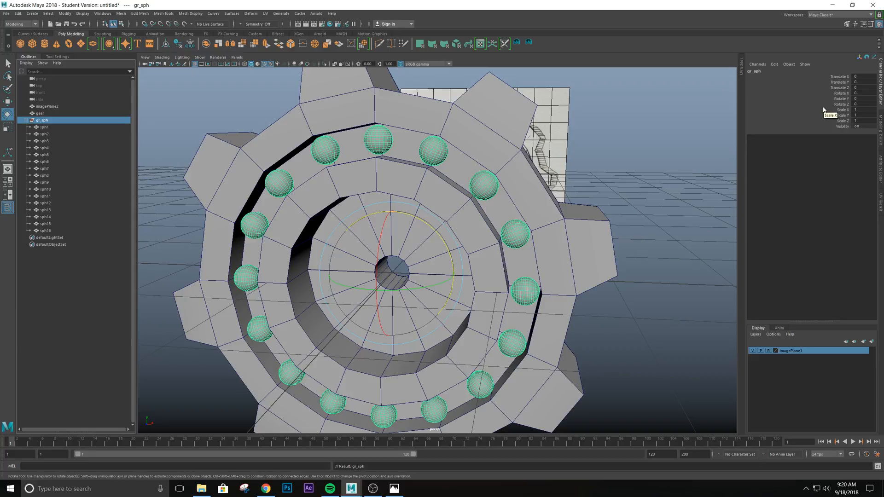
pyautogui.click(44, 127)
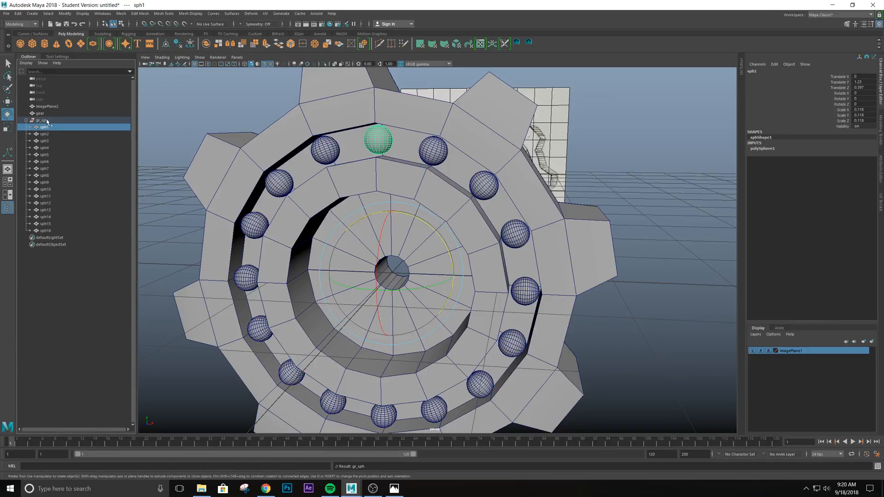
pyautogui.click(50, 119)
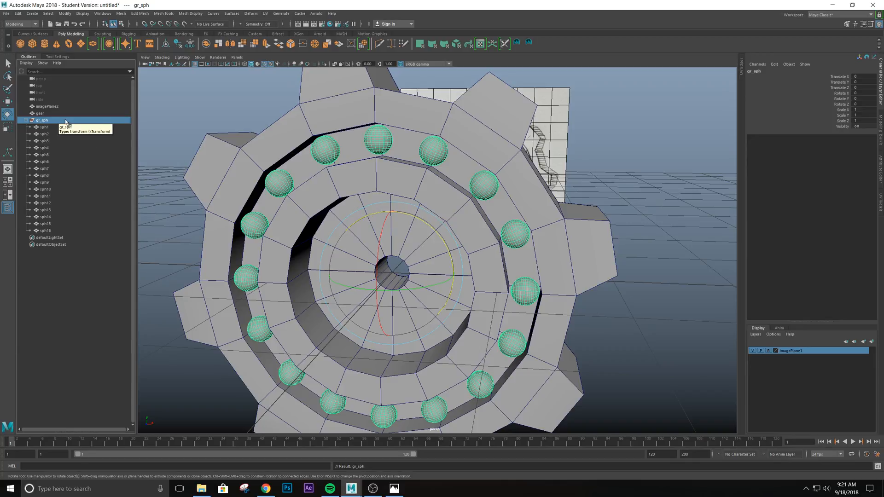
pyautogui.click(26, 120)
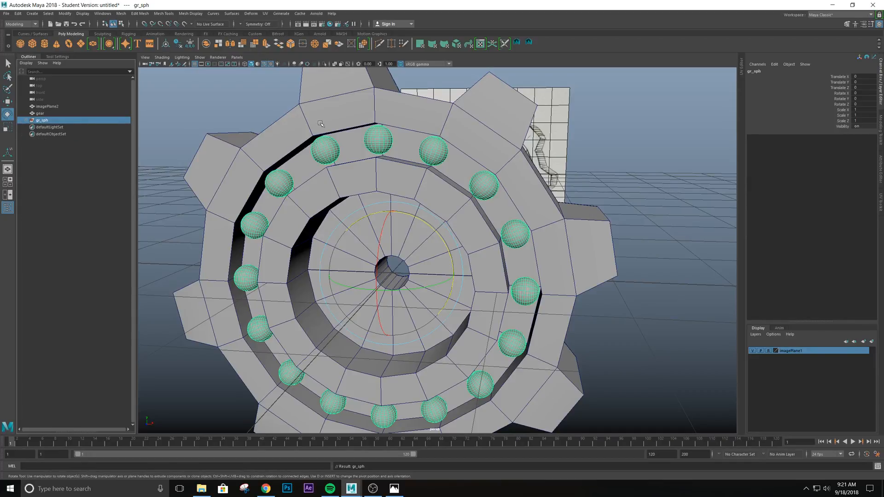
# - Test-rotate the whole gr_sph group around the gear's centre in Z twice, undoing each rotation
pyautogui.keyDown('alt'); pyautogui.moveTo(524, 294); pyautogui.dragTo(510, 272); pyautogui.keyUp('alt')
pyautogui.click(38, 160)
pyautogui.click(44, 120)
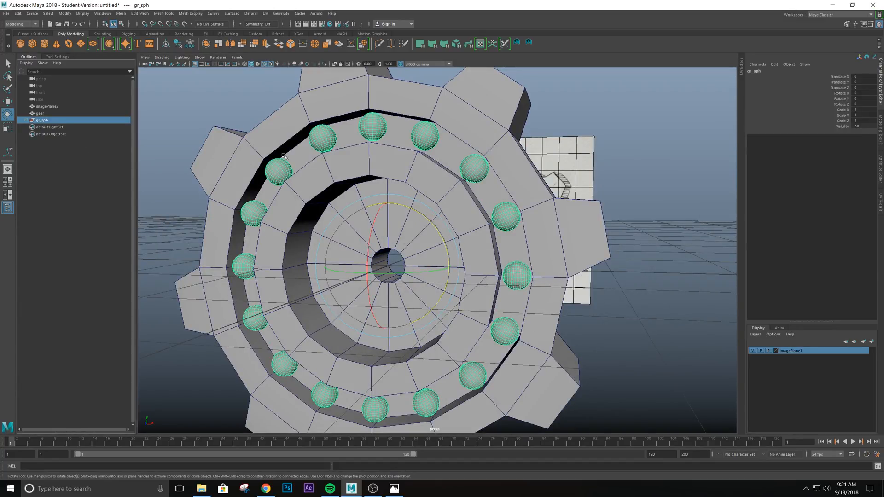
pyautogui.moveTo(427, 217); pyautogui.dragTo(339, 233)
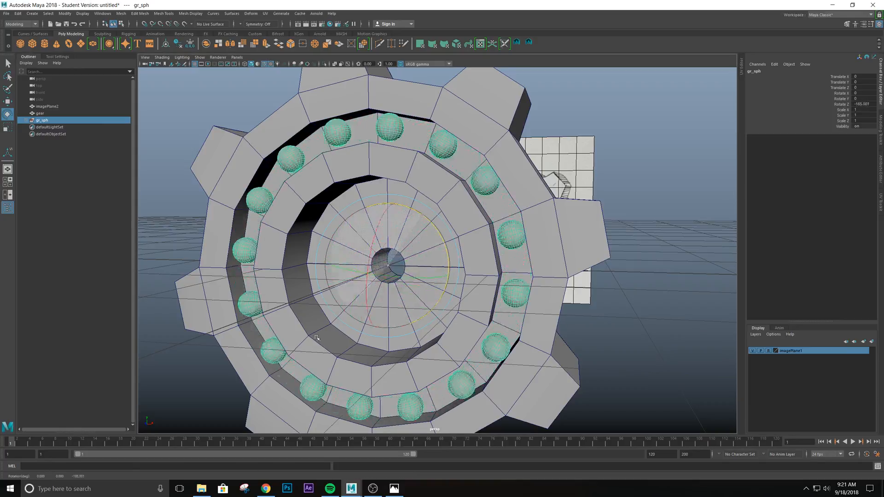
pyautogui.hotkey('ctrl', 'z')
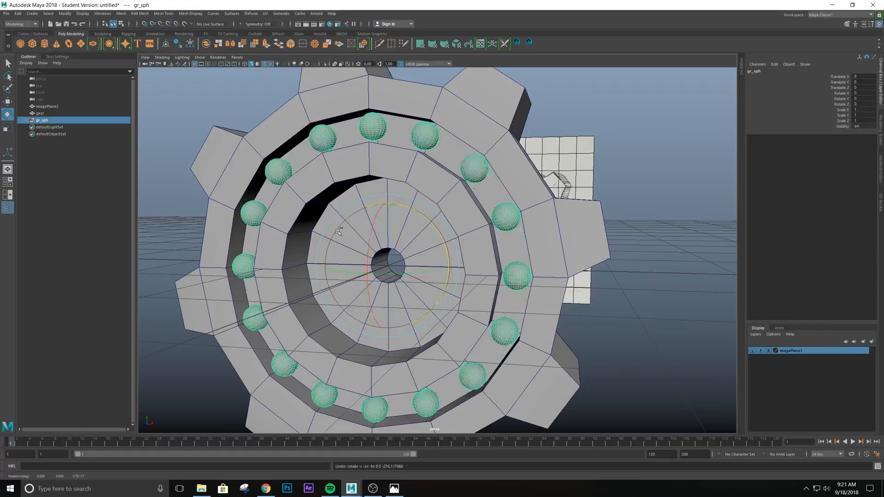
pyautogui.scroll(-3, 504, 230)
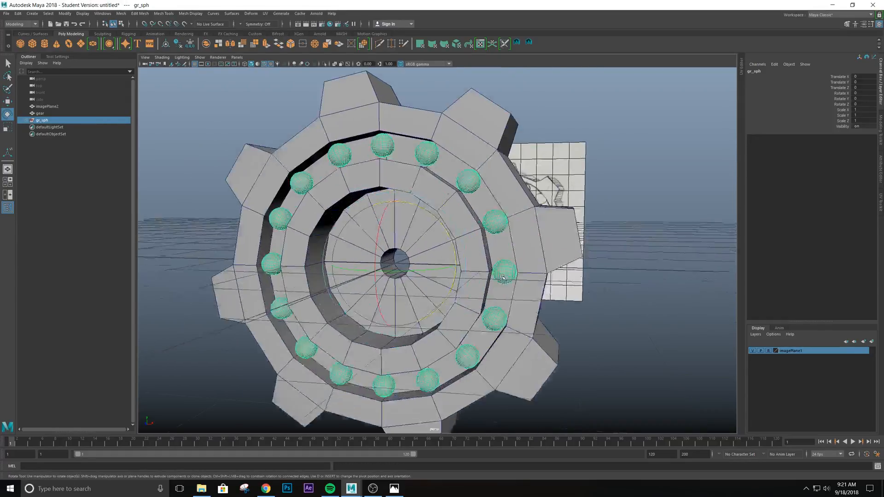
pyautogui.scroll(3, 504, 230)
pyautogui.keyDown('alt'); pyautogui.moveTo(476, 269); pyautogui.dragTo(332, 115); pyautogui.keyUp('alt')
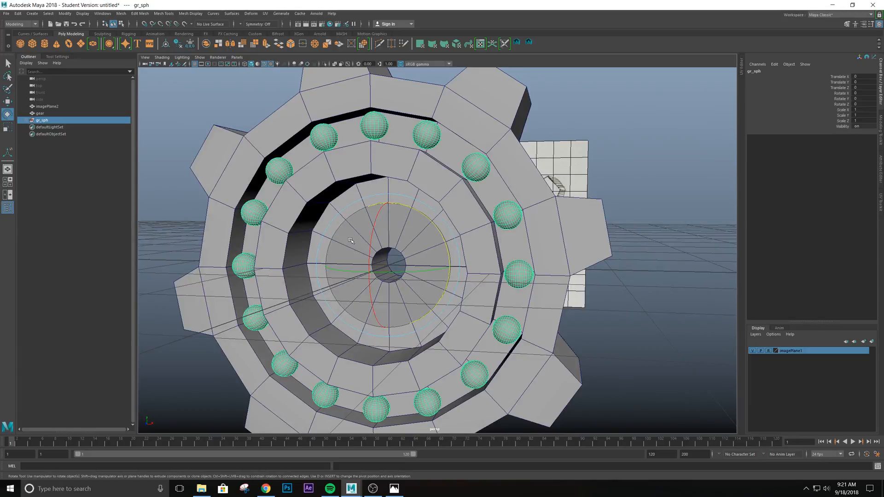
pyautogui.moveTo(437, 233); pyautogui.dragTo(450, 278)
pyautogui.hotkey('ctrl', 'z')
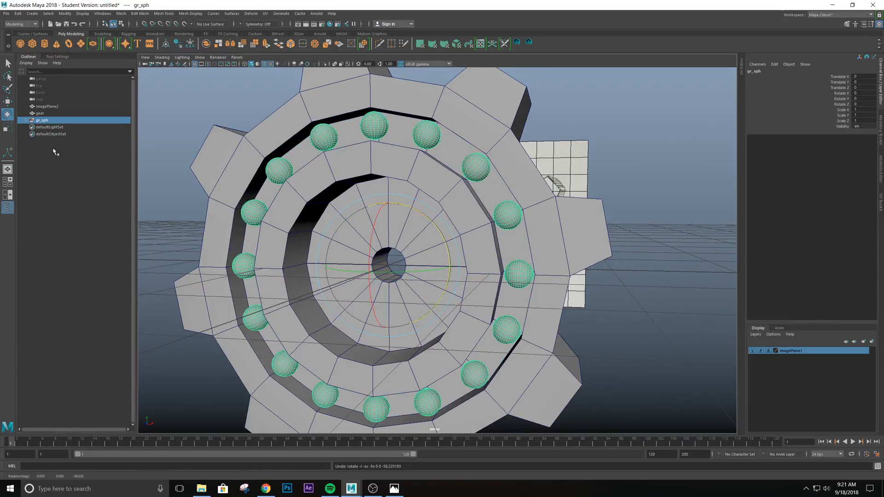
# - Test-rotate only sph1 inside the gr_sph group around Y, and undo the rotation
pyautogui.click(26, 120)
pyautogui.click(44, 127)
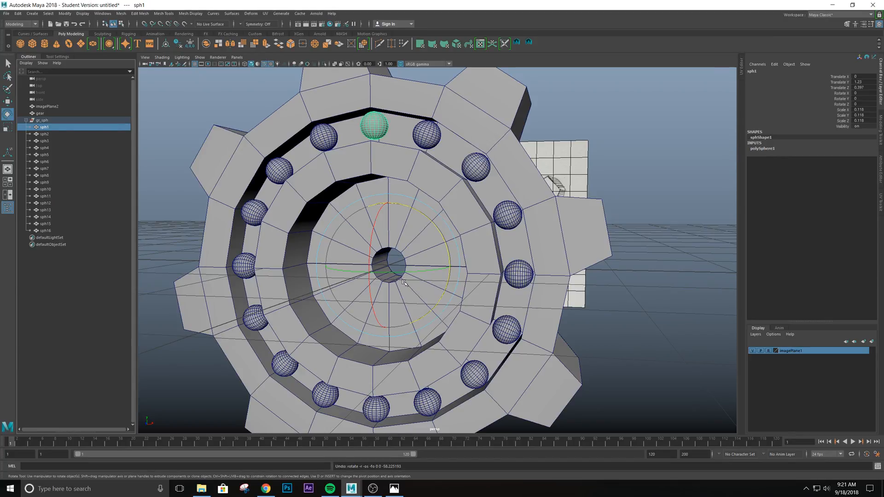
pyautogui.moveTo(400, 271); pyautogui.dragTo(426, 272)
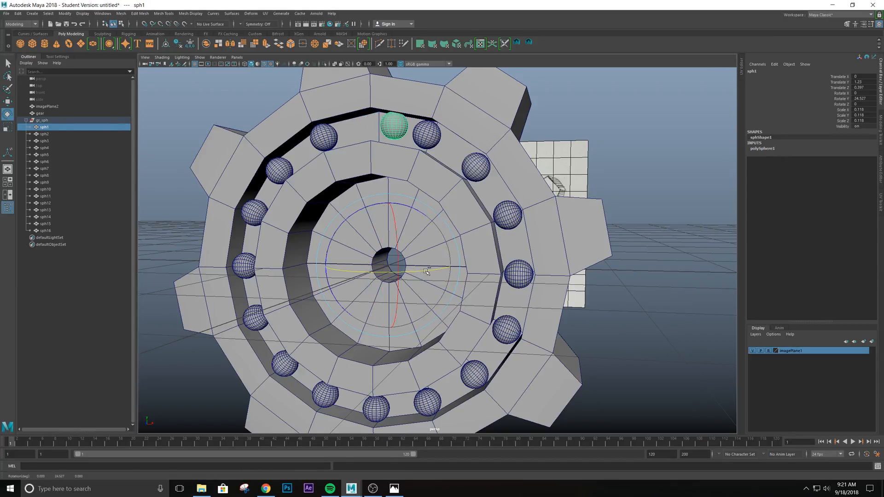
pyautogui.hotkey('ctrl', 'z')
# - Examine individual spheres in gr_sph, from sph1 through sph11, comparing their positions on the ring and their Rotate Z values
pyautogui.scroll(-3, 384, 182)
pyautogui.scroll(6, 384, 182)
pyautogui.scroll(-5, 384, 182)
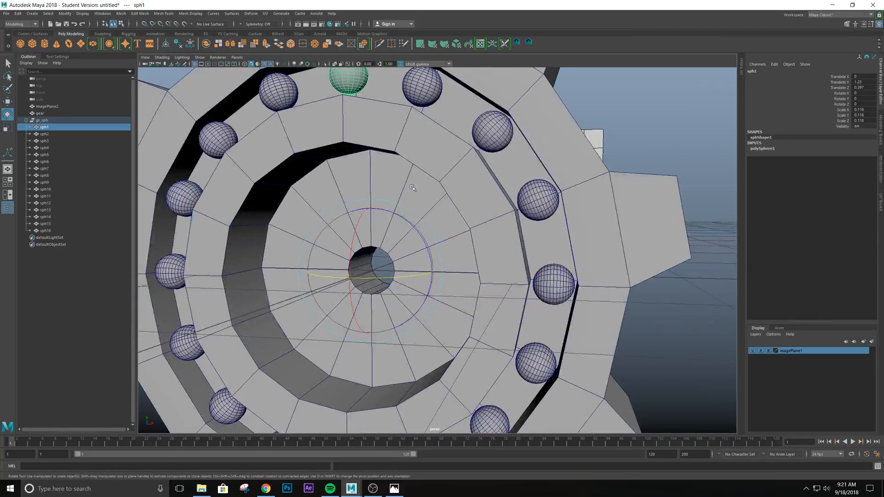
pyautogui.keyDown('alt'); pyautogui.moveTo(374, 233); pyautogui.dragTo(477, 245); pyautogui.keyUp('alt')
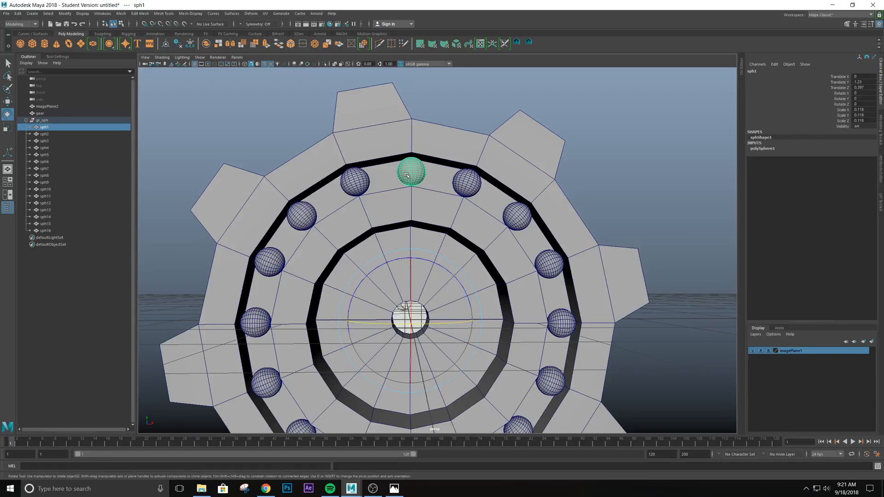
pyautogui.click(45, 141)
pyautogui.click(45, 148)
pyautogui.click(44, 155)
pyautogui.click(47, 161)
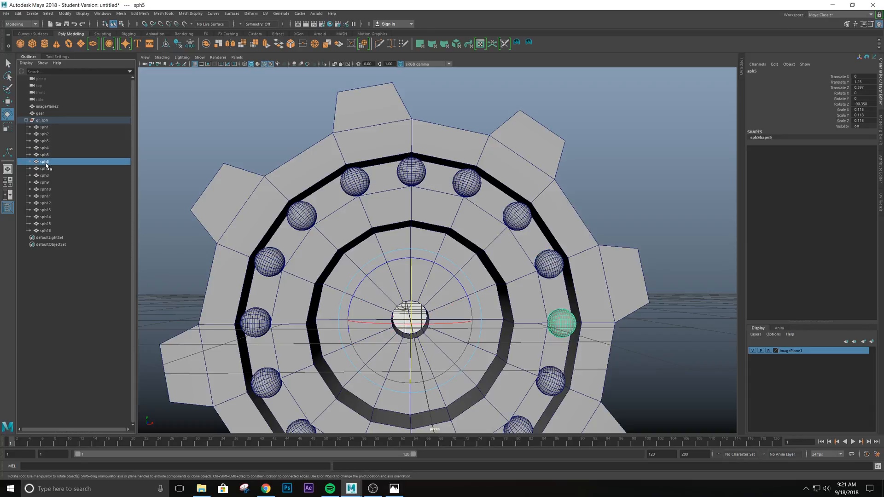
pyautogui.click(46, 169)
pyautogui.click(46, 176)
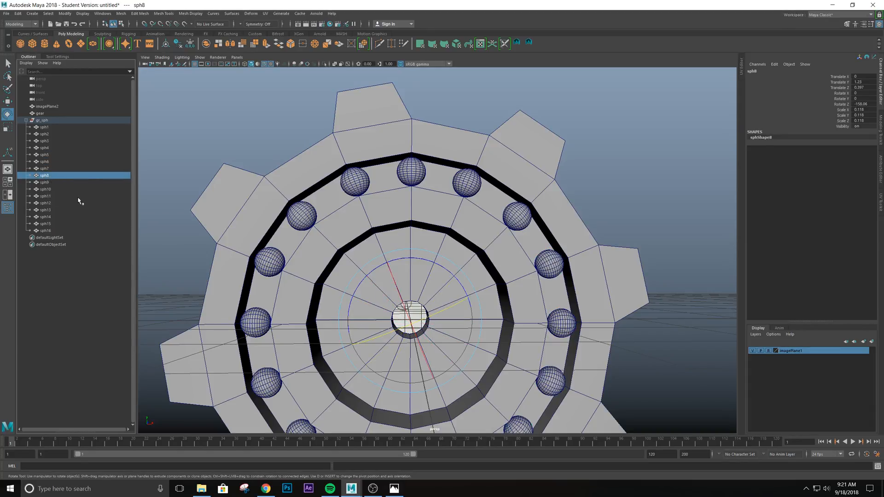
pyautogui.click(45, 189)
pyautogui.click(45, 196)
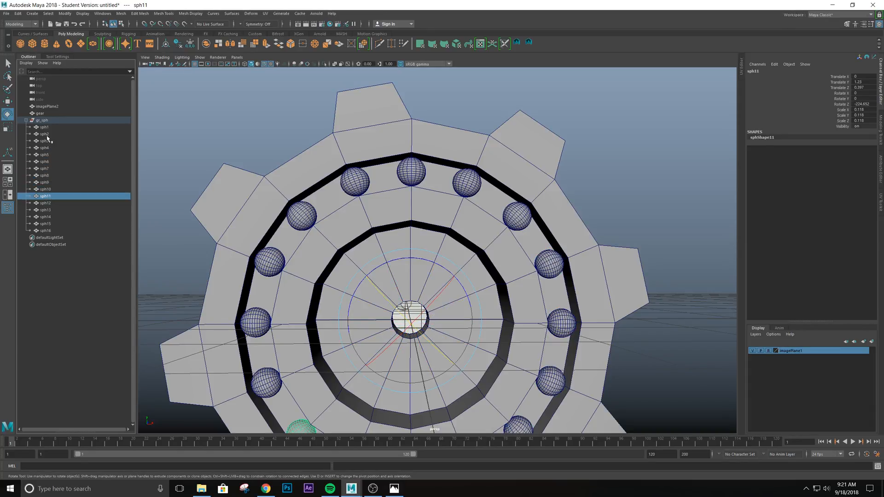
# - Select the whole gr_sph group, collapse its hierarchy, and inspect the sphere ring in the gear from several angles
pyautogui.click(41, 120)
pyautogui.press('f')
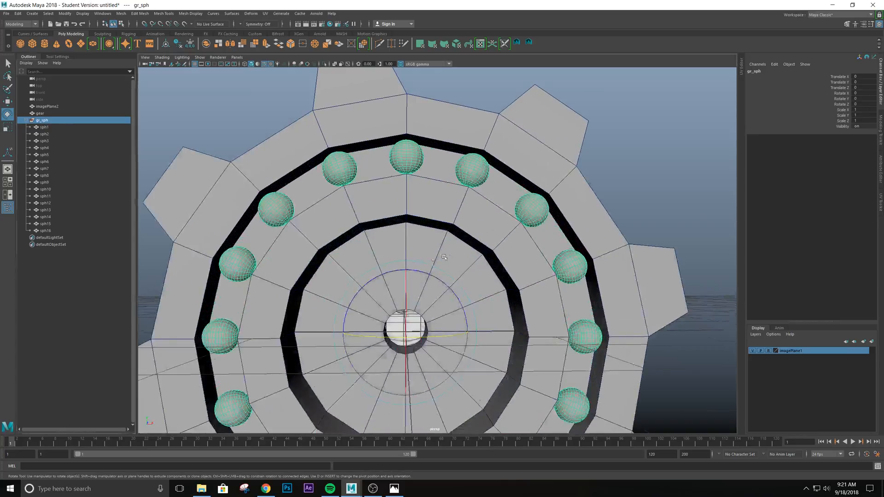
pyautogui.keyDown('alt'); pyautogui.moveTo(444, 257); pyautogui.dragTo(497, 152); pyautogui.keyUp('alt')
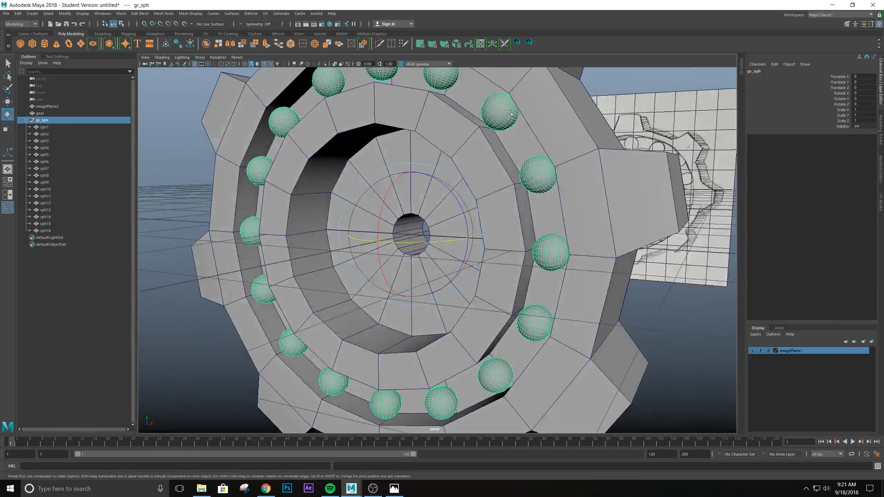
pyautogui.click(26, 121)
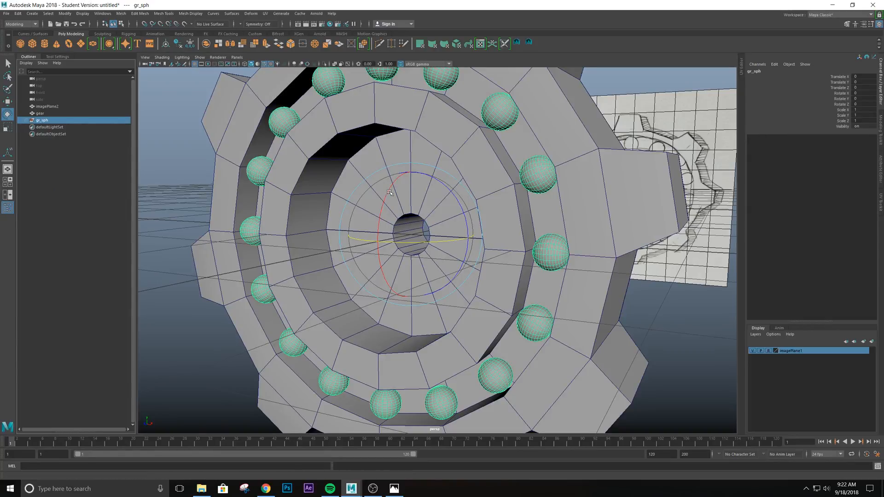
pyautogui.press('f')
pyautogui.keyDown('alt'); pyautogui.moveTo(389, 193); pyautogui.dragTo(299, 176); pyautogui.keyUp('alt')
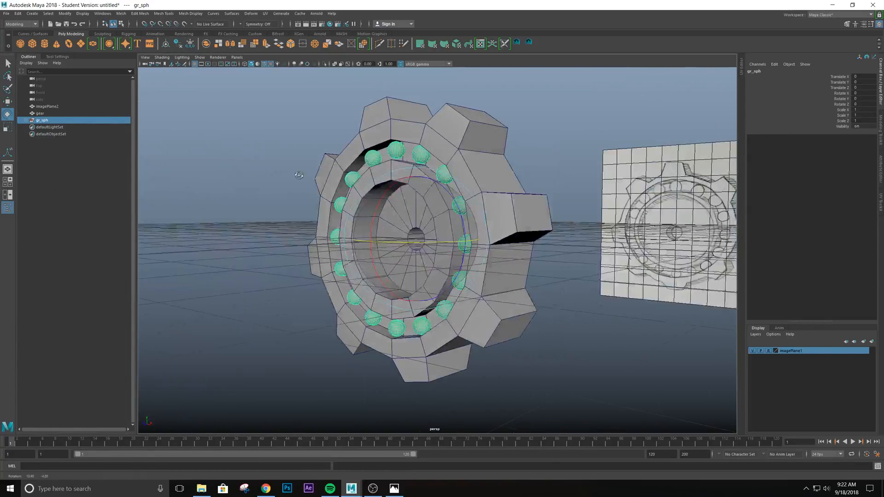
pyautogui.scroll(-5, 304, 174)
pyautogui.scroll(6, 414, 143)
pyautogui.keyDown('alt'); pyautogui.moveTo(498, 92); pyautogui.dragTo(558, 126); pyautogui.keyUp('alt')
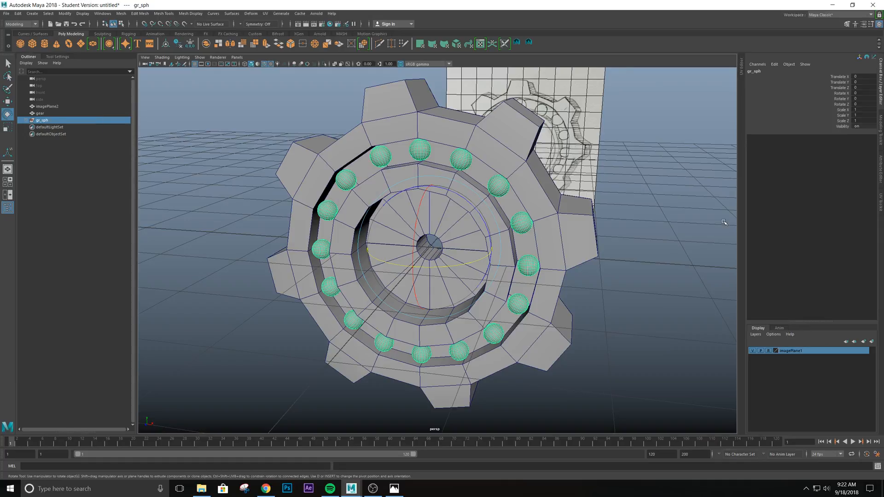
# - Group the gear object and the gr_sph group together
pyautogui.click(238, 130)
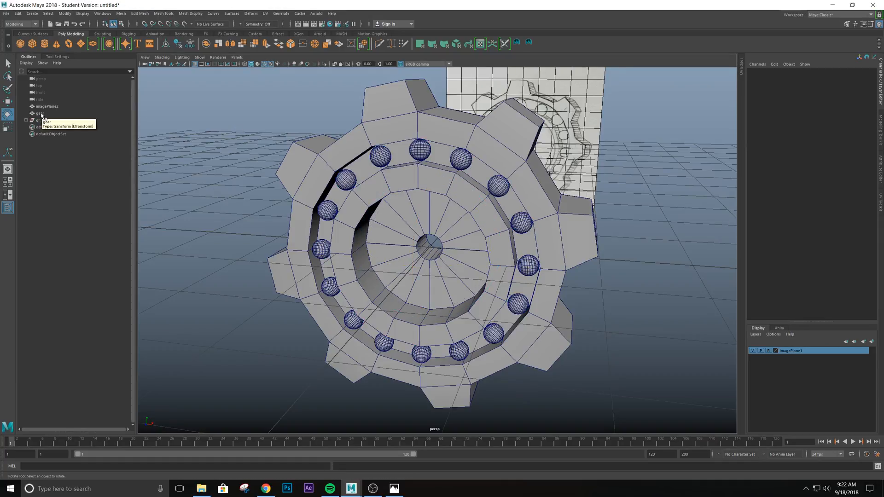
pyautogui.keyDown('alt'); pyautogui.moveTo(356, 166); pyautogui.dragTo(551, 218); pyautogui.keyUp('alt')
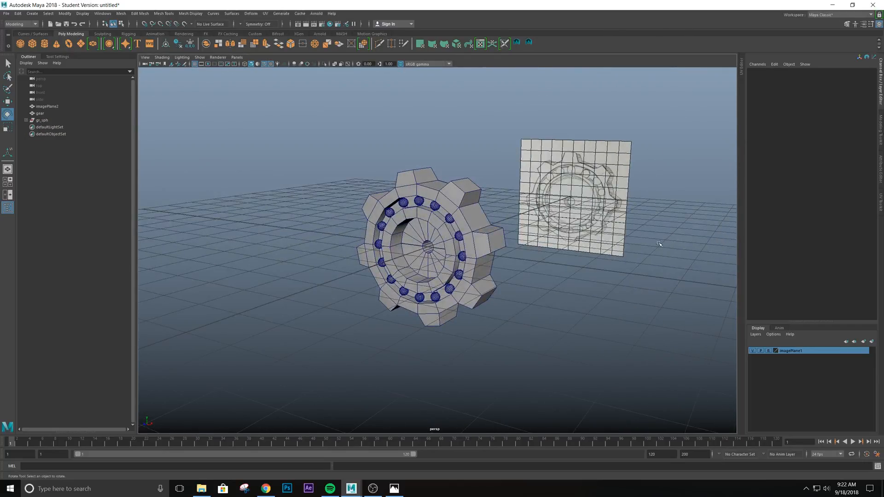
pyautogui.click(39, 113)
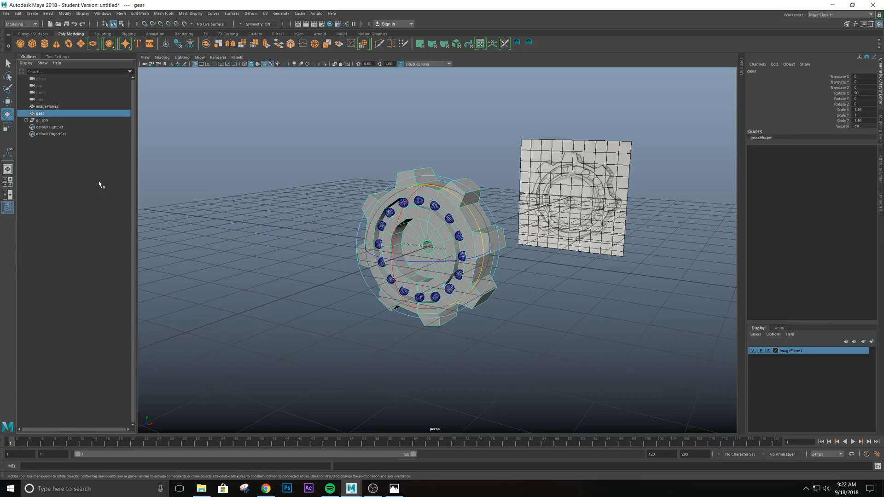
pyautogui.keyDown('shift'); pyautogui.click(44, 120); pyautogui.keyUp('shift')
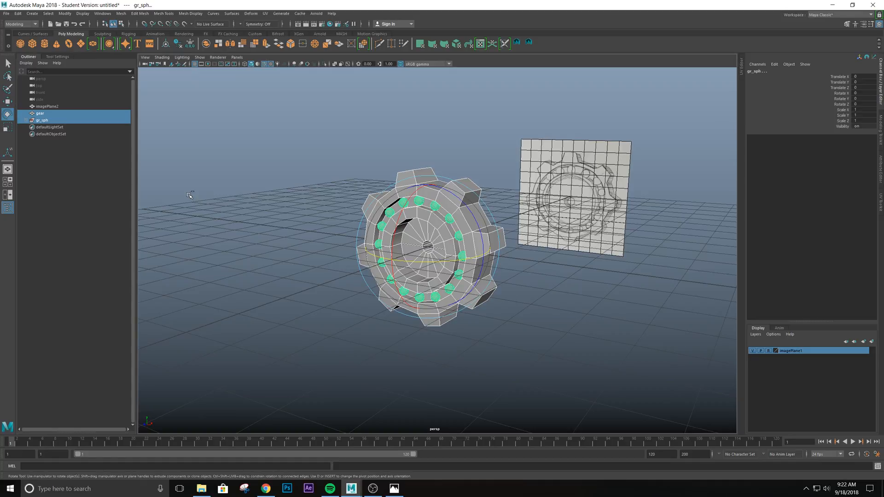
pyautogui.hotkey('ctrl', 'g')
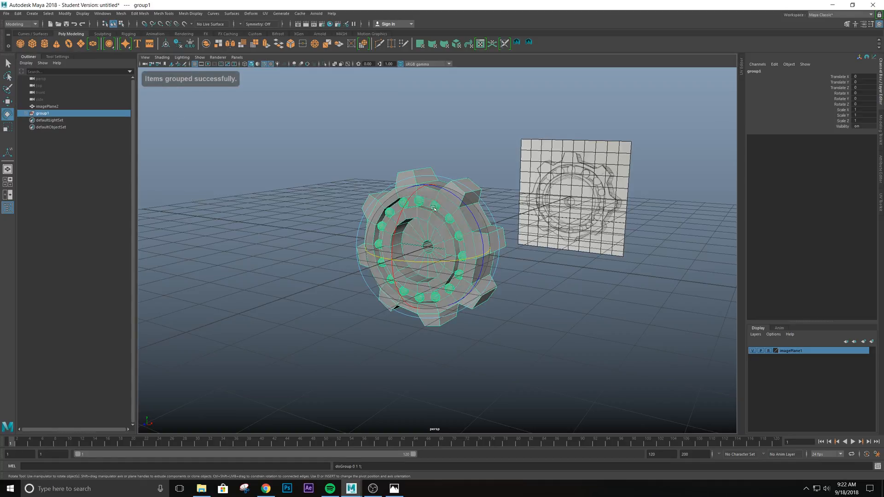
pyautogui.click(153, 189)
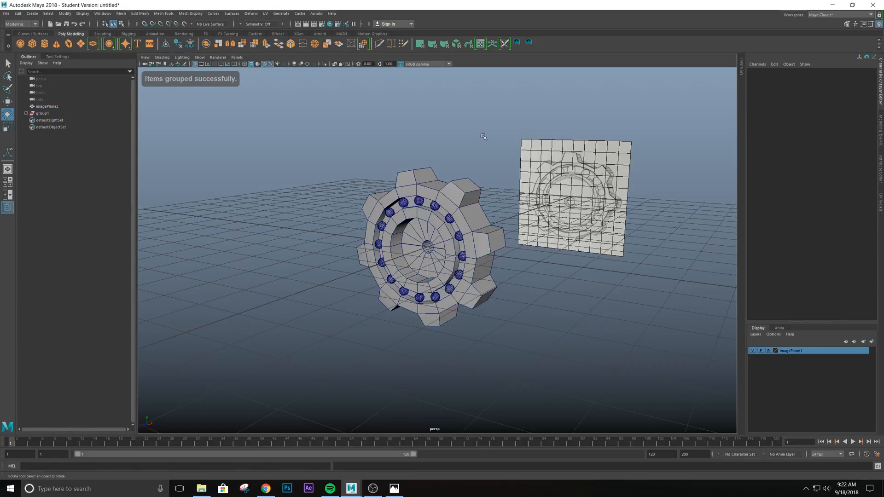
# - Check the new group's contents and rename the group as gr_gear
pyautogui.click(26, 114)
pyautogui.click(27, 114)
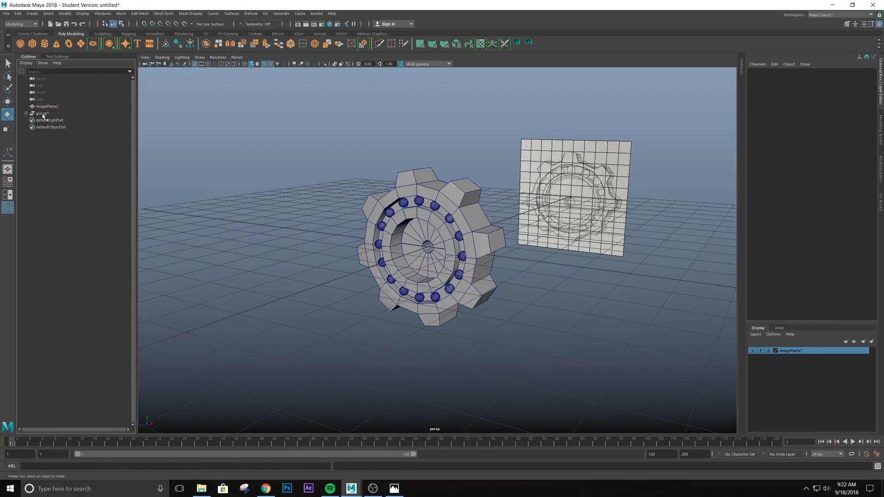
pyautogui.doubleClick(42, 113)
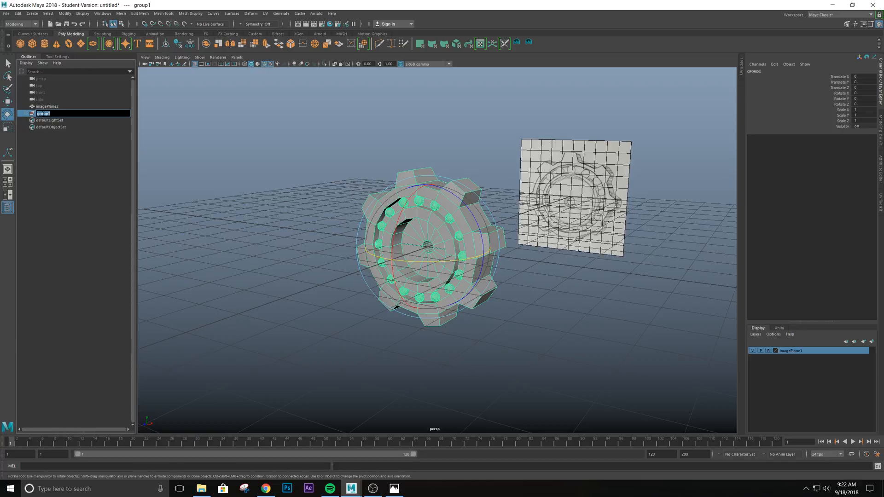
pyautogui.write('gr_gear')
pyautogui.press('Return')
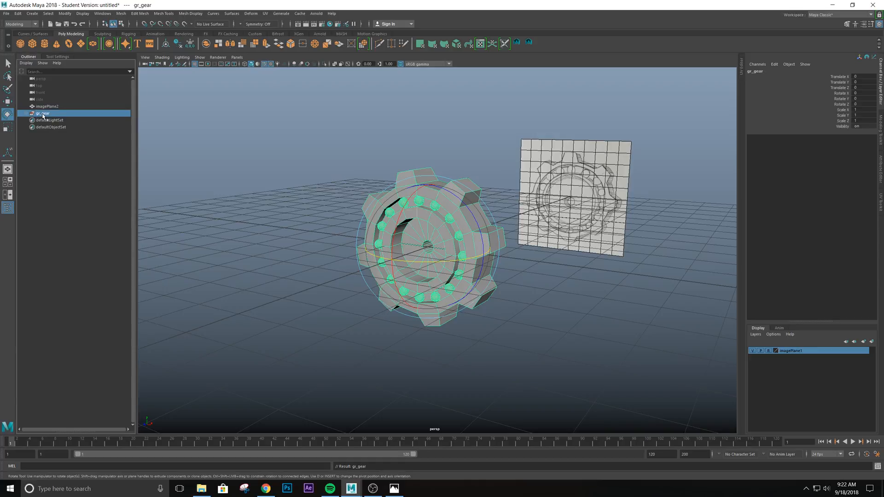
# - Test-move gr_gear up about 5 units in Y, rotate it around X and Y, and reset all its translate and rotate values to 0
pyautogui.click(635, 302)
pyautogui.click(506, 226)
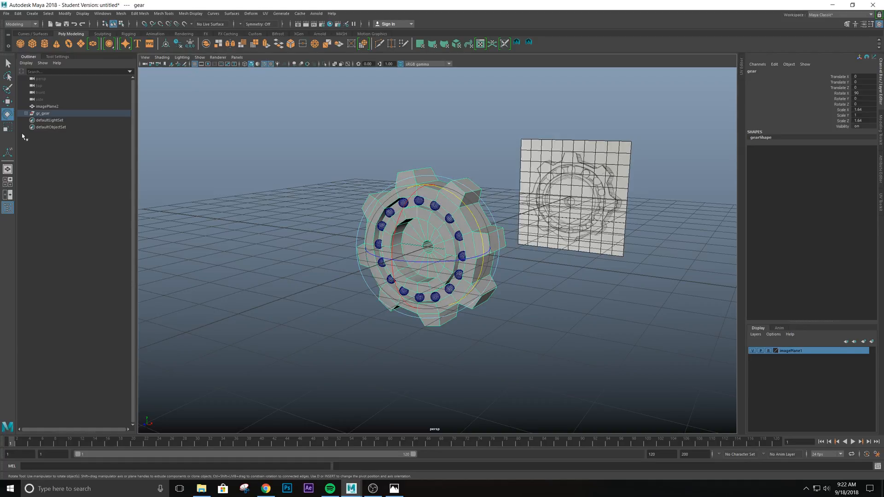
pyautogui.click(43, 113)
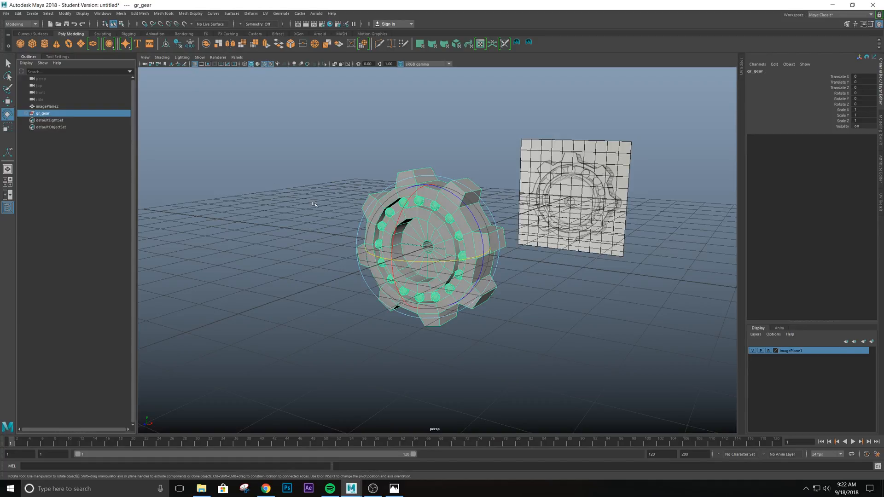
pyautogui.press('w')
pyautogui.scroll(-5, 314, 204)
pyautogui.moveTo(433, 187); pyautogui.dragTo(433, 89)
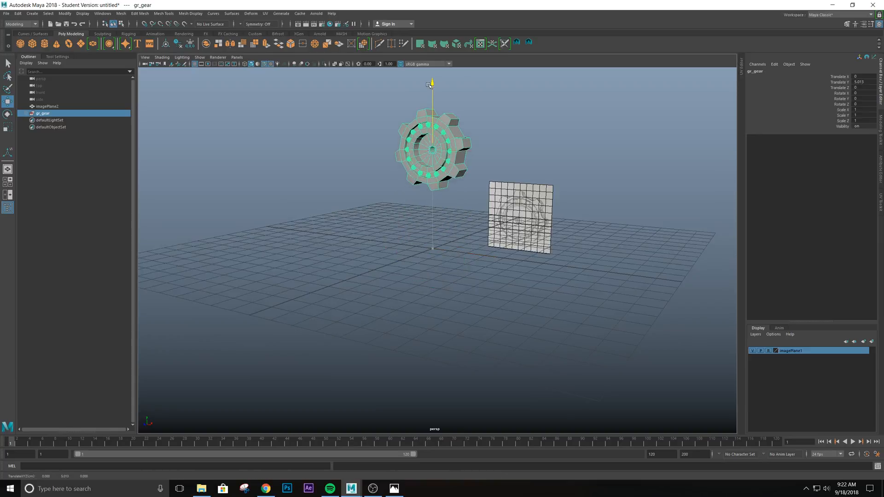
pyautogui.keyDown('alt'); pyautogui.moveTo(455, 240); pyautogui.dragTo(369, 235); pyautogui.keyUp('alt')
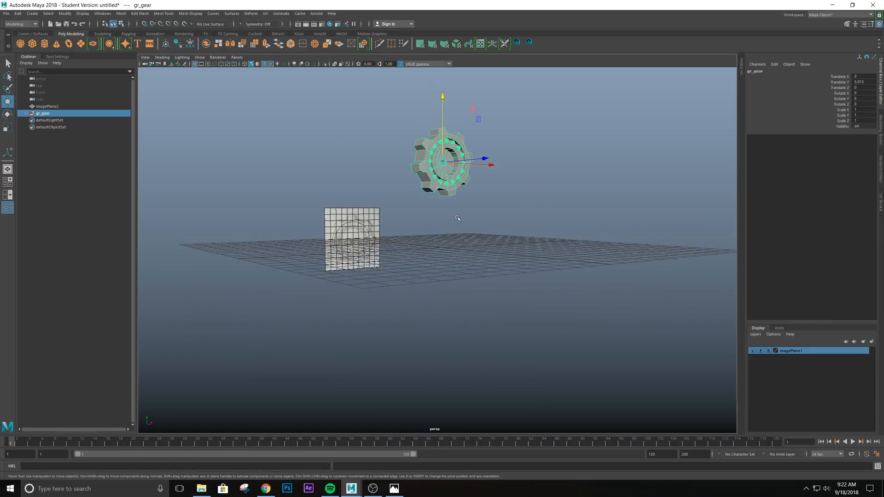
pyautogui.press('e')
pyautogui.moveTo(440, 156); pyautogui.dragTo(460, 108)
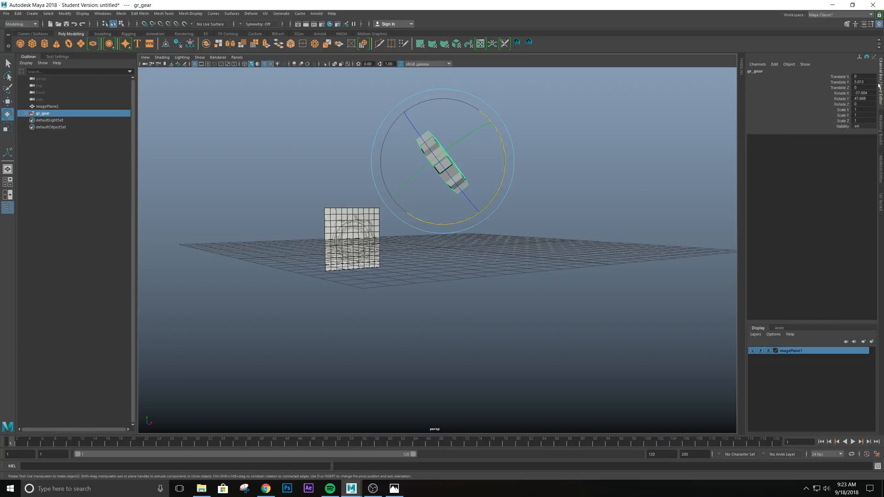
pyautogui.moveTo(865, 77); pyautogui.dragTo(862, 103)
pyautogui.press('Return')
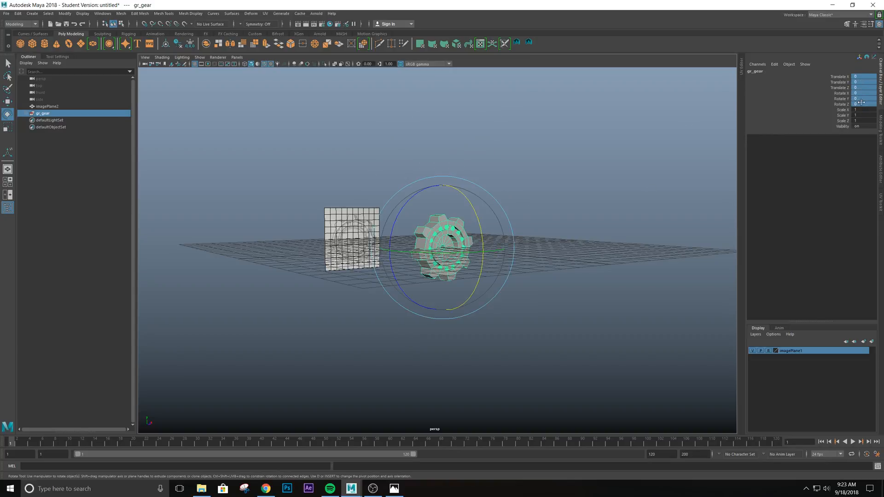
# - Examine the gr_gear hierarchy down to the individual spheres inside gr_sph, and collapse it again
pyautogui.press('f')
pyautogui.keyDown('alt'); pyautogui.moveTo(485, 208); pyautogui.dragTo(594, 165); pyautogui.keyUp('alt')
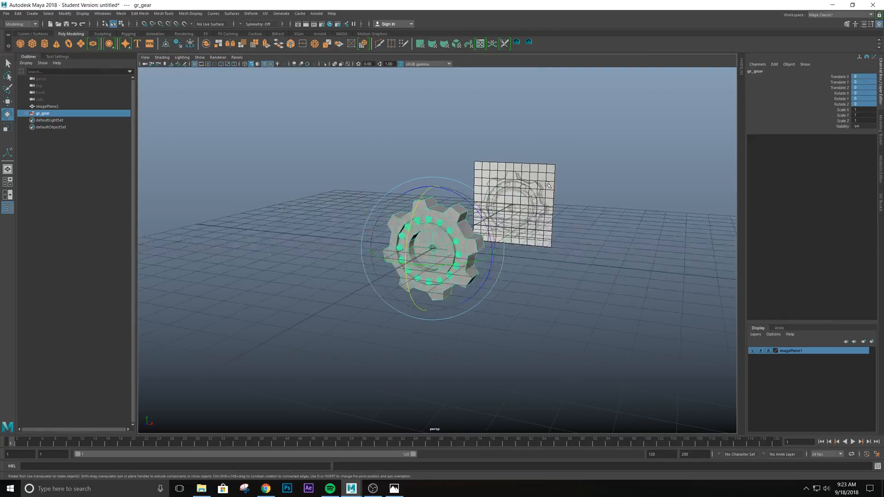
pyautogui.click(26, 113)
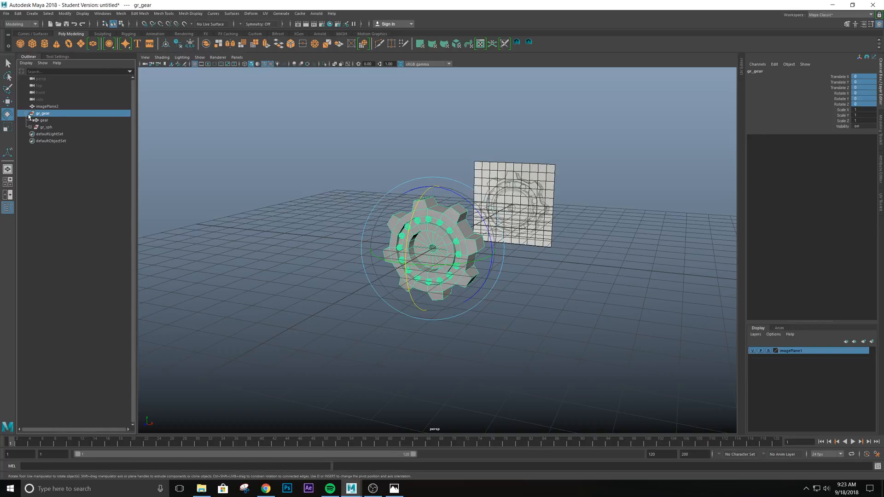
pyautogui.click(29, 127)
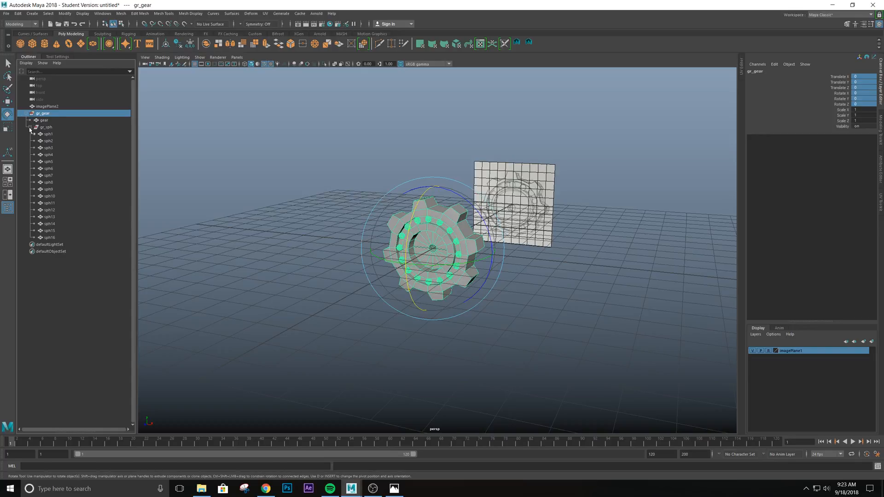
pyautogui.click(27, 114)
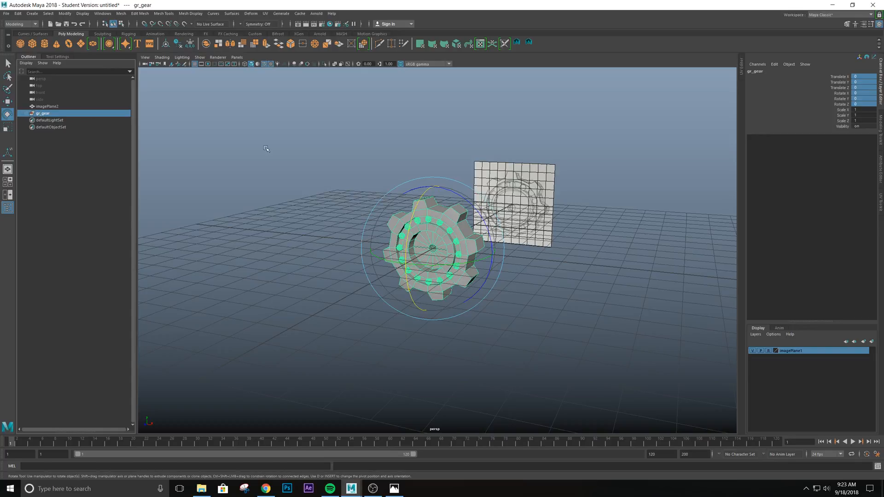
# - Create a new display layer containing the selected gr_gear group and name it lrGear
pyautogui.click(871, 342)
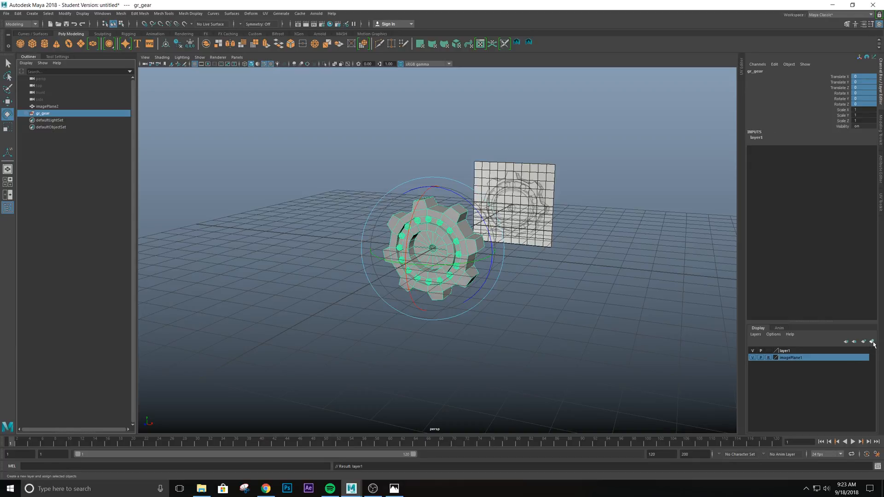
pyautogui.doubleClick(794, 350)
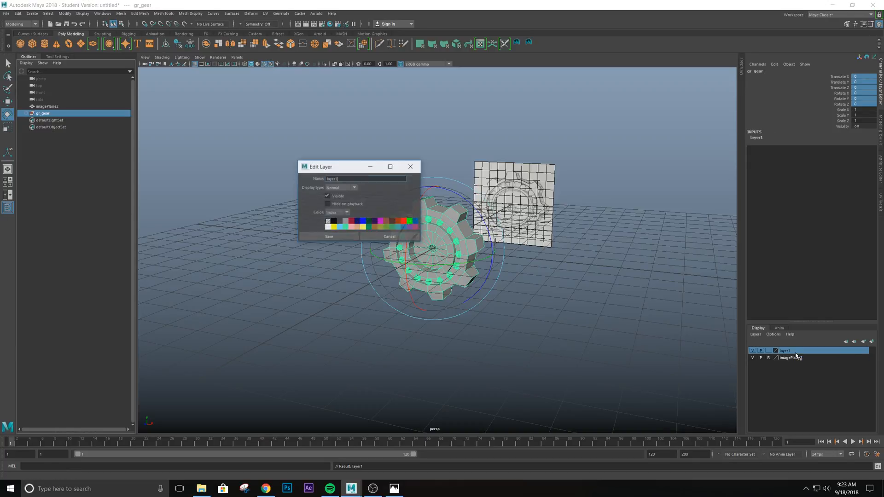
pyautogui.doubleClick(353, 179)
pyautogui.write('ge')
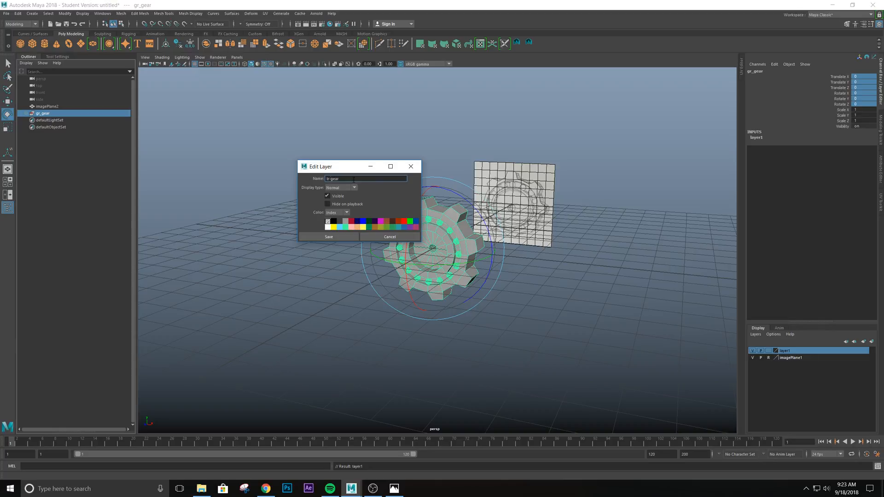
pyautogui.press('Return')
pyautogui.click(315, 236)
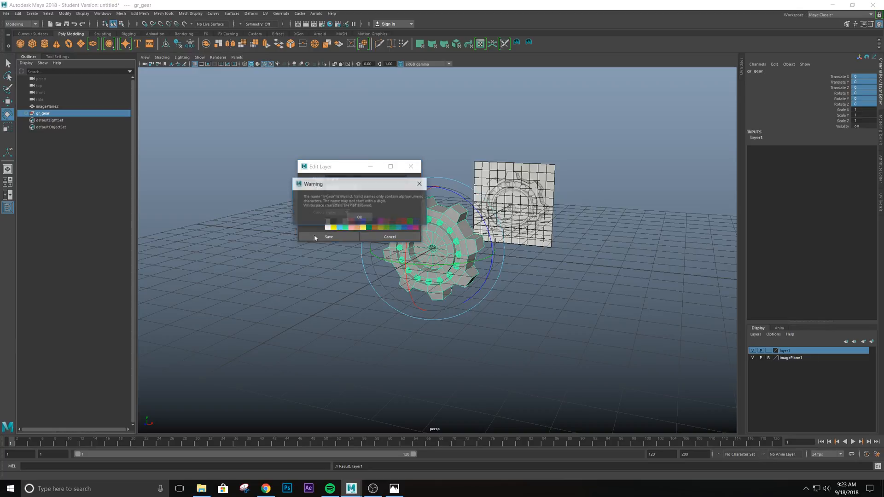
pyautogui.click(357, 218)
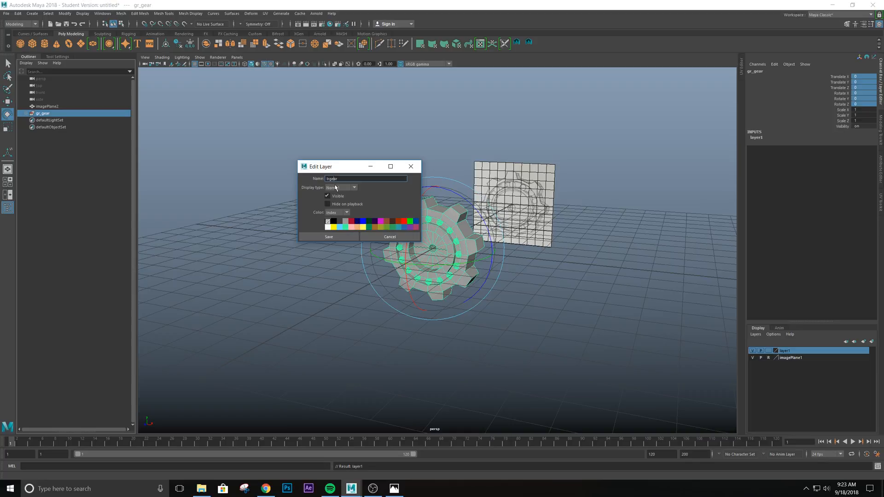
pyautogui.press('Delete')
pyautogui.click(338, 237)
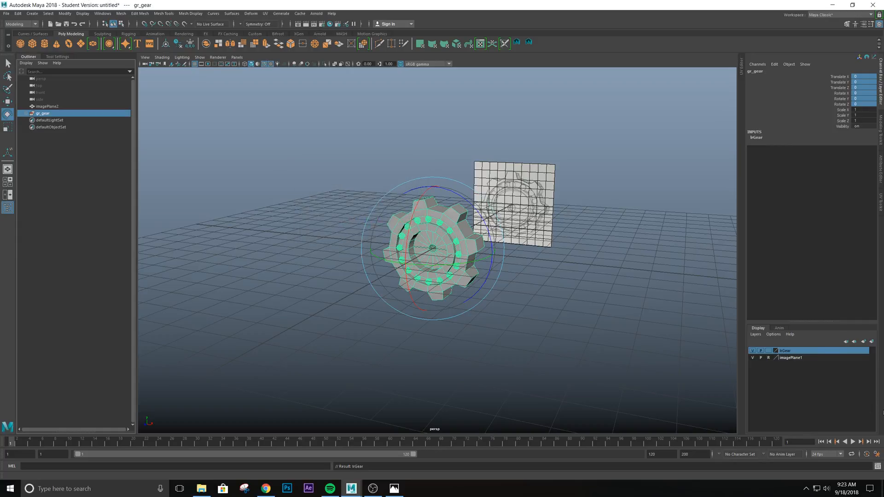
# - Rename the imagePlane1 display layer as lrImagePlane
pyautogui.doubleClick(790, 358)
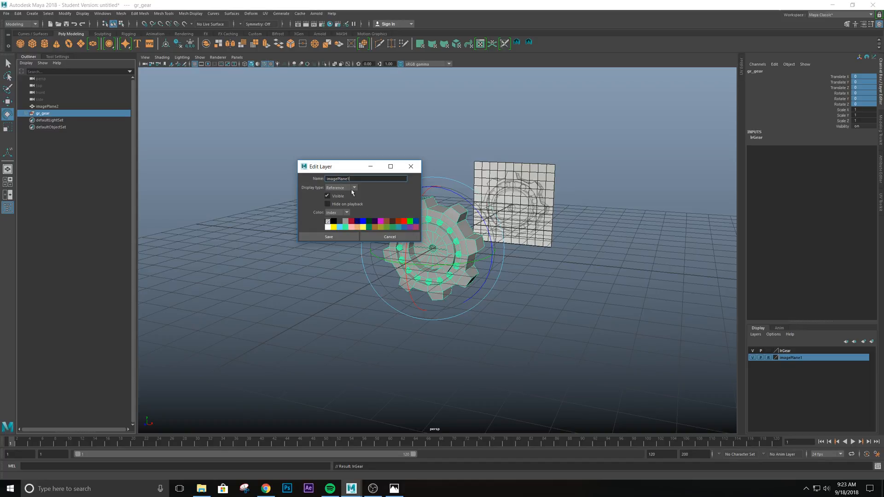
pyautogui.moveTo(353, 179); pyautogui.dragTo(308, 179)
pyautogui.click(327, 178)
pyautogui.write('IrI')
pyautogui.click(329, 237)
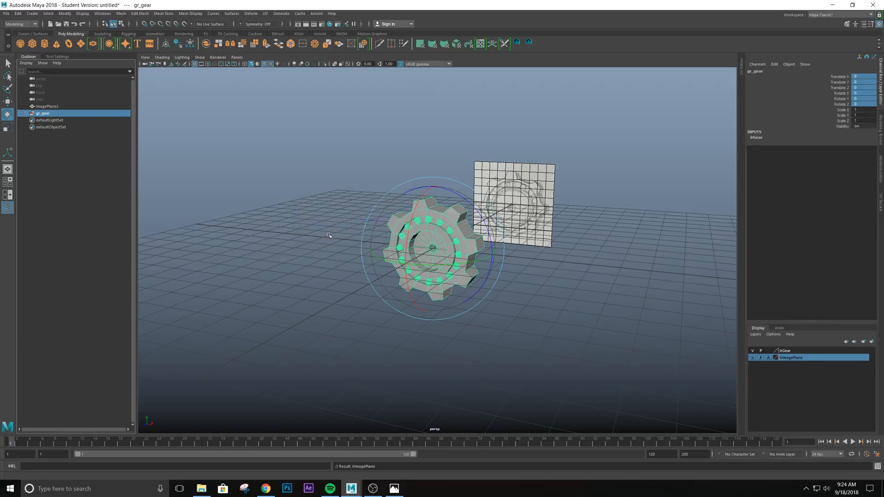
# - Deselect the gear group and examine the finished gear and its ball bearings up close against the reference image
pyautogui.click(639, 411)
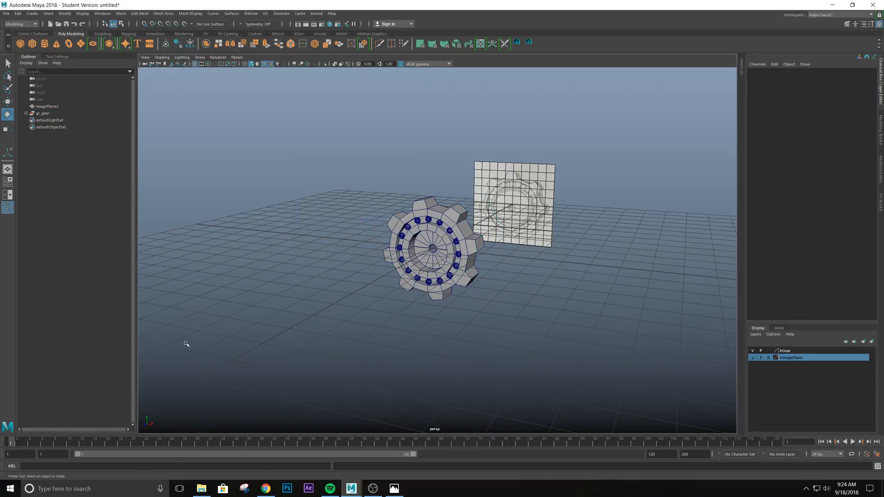
pyautogui.scroll(3, 478, 341)
pyautogui.keyDown('alt'); pyautogui.moveTo(478, 340); pyautogui.dragTo(412, 273); pyautogui.keyUp('alt')
pyautogui.scroll(4, 480, 294)
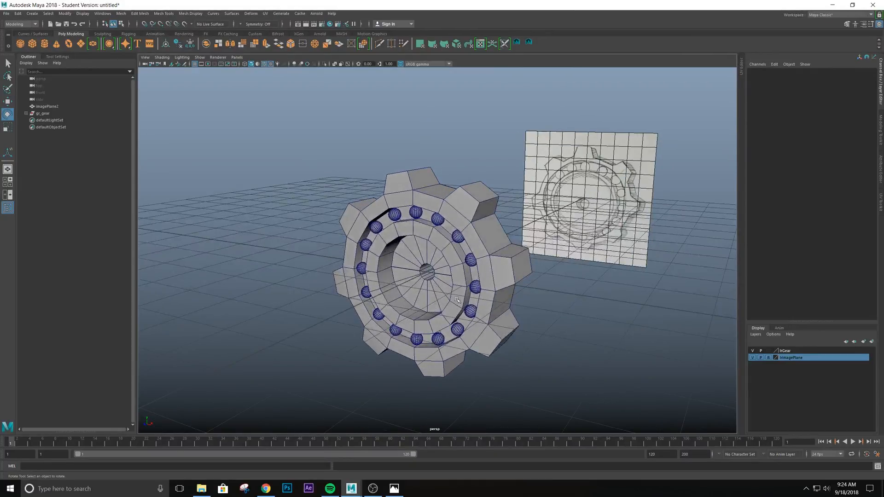
pyautogui.keyDown('alt'); pyautogui.moveTo(419, 277); pyautogui.dragTo(464, 312, button='right'); pyautogui.keyUp('alt')
pyautogui.keyDown('alt'); pyautogui.moveTo(464, 312); pyautogui.dragTo(455, 276, button='middle'); pyautogui.keyUp('alt')
pyautogui.keyDown('alt'); pyautogui.moveTo(455, 276); pyautogui.dragTo(442, 280); pyautogui.keyUp('alt')
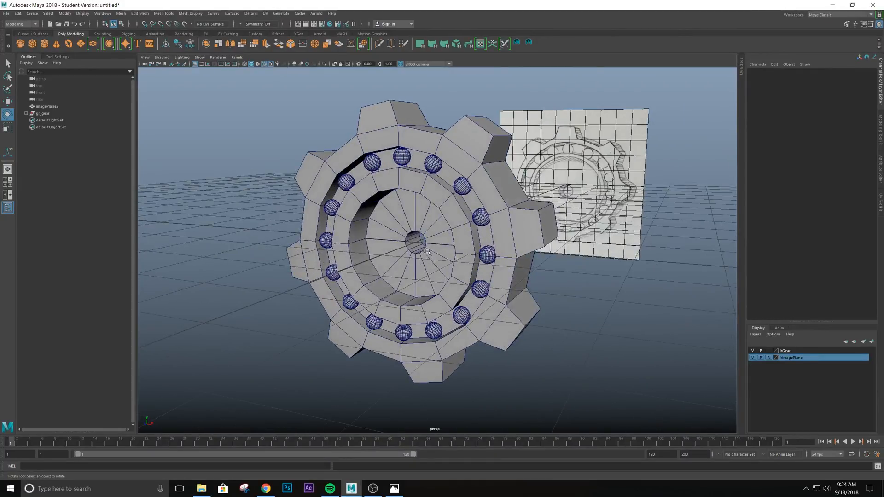